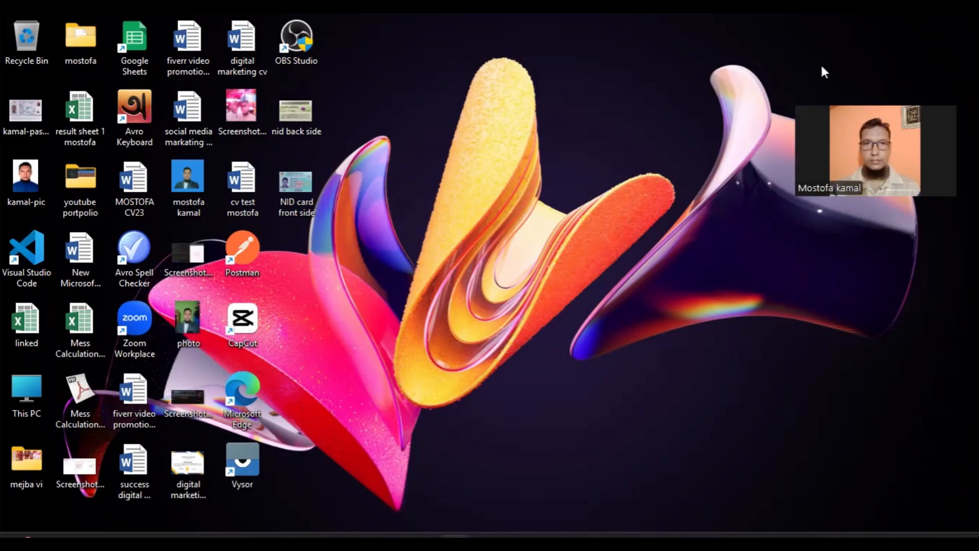
Step: Switch to the bachelor_meal_app project in Android Studio and open android/app/build.gradle.kts at its defaultConfig block
mouse_move(582, 541)
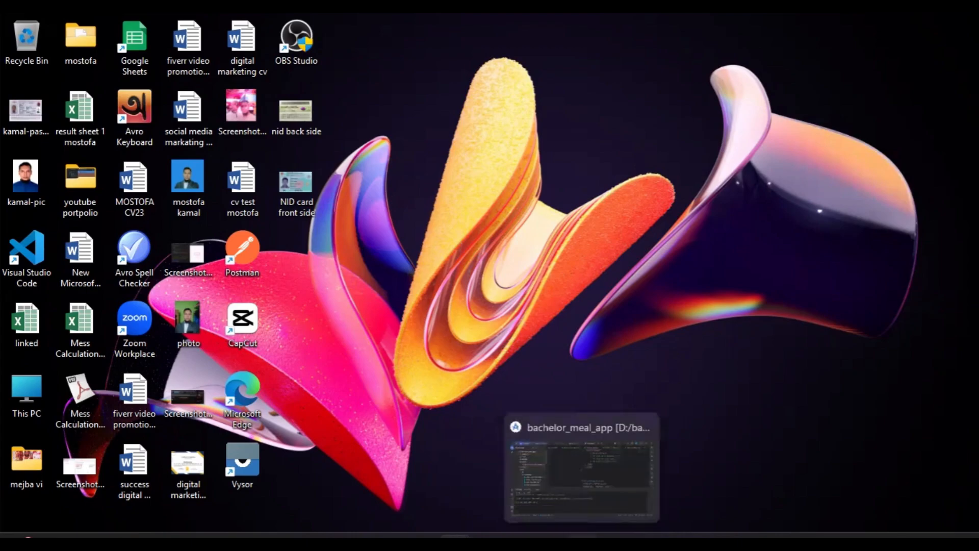
left_click(581, 467)
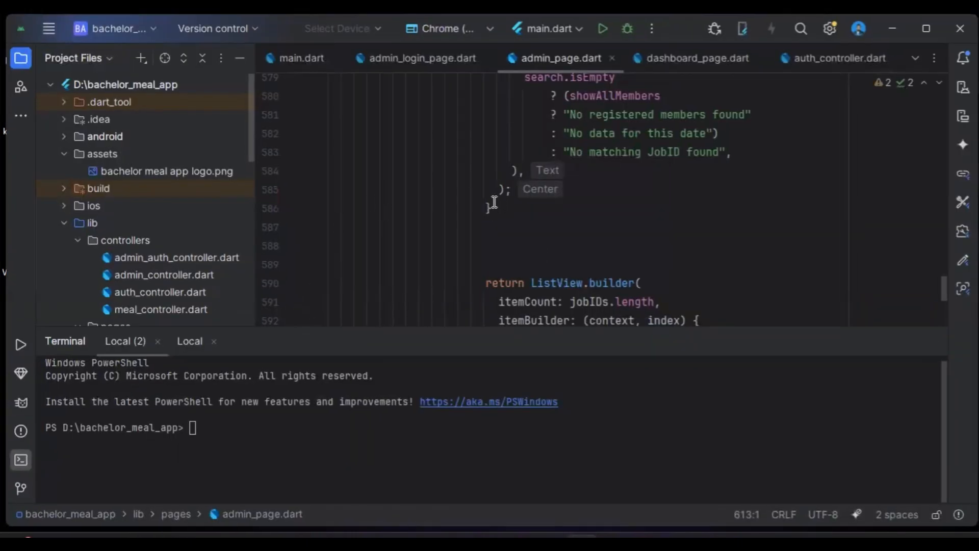
left_click(63, 137)
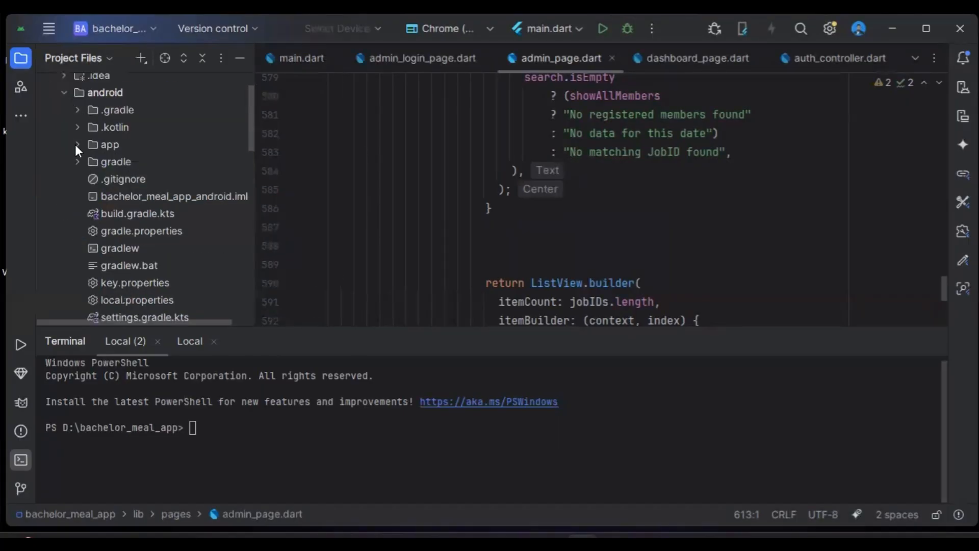
left_click(75, 145)
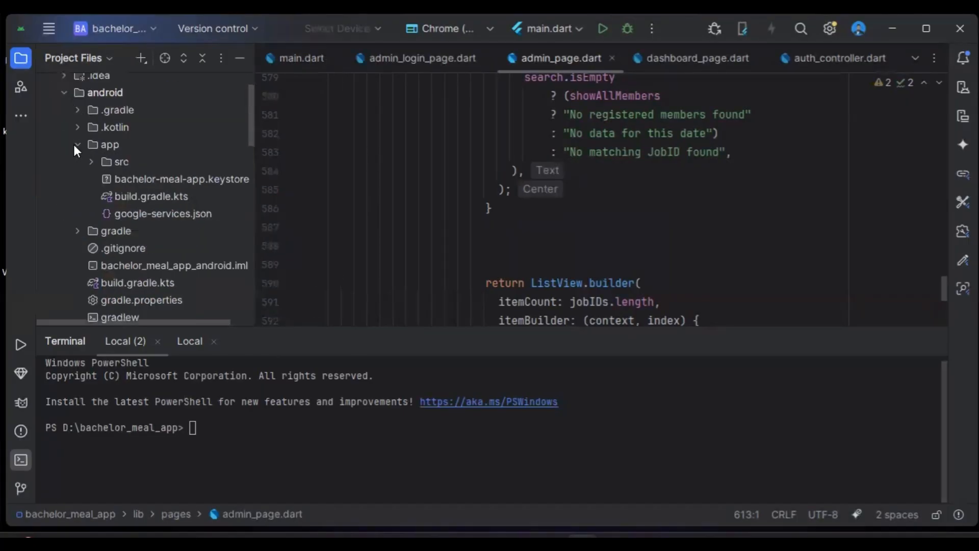
double_click(152, 197)
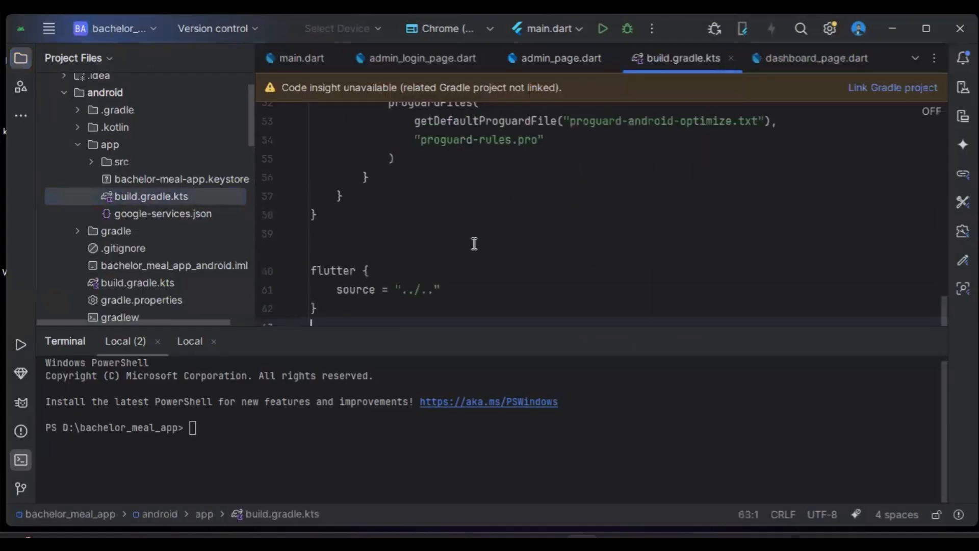
scroll(479, 230, "up", 10)
left_click_drag(557, 327, 541, 396)
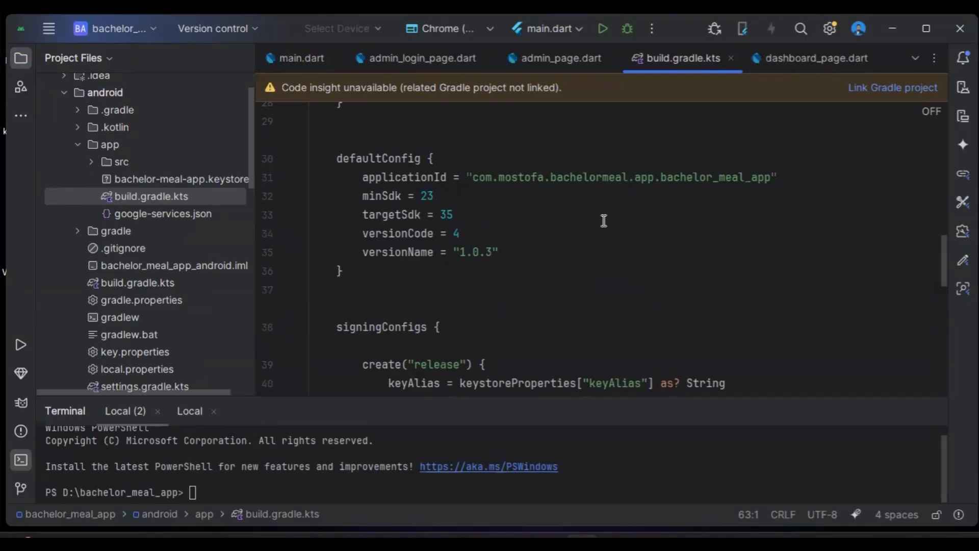
Step: Collapse the android folder, expand it again down to app, and reopen its build.gradle.kts file
left_click(65, 92)
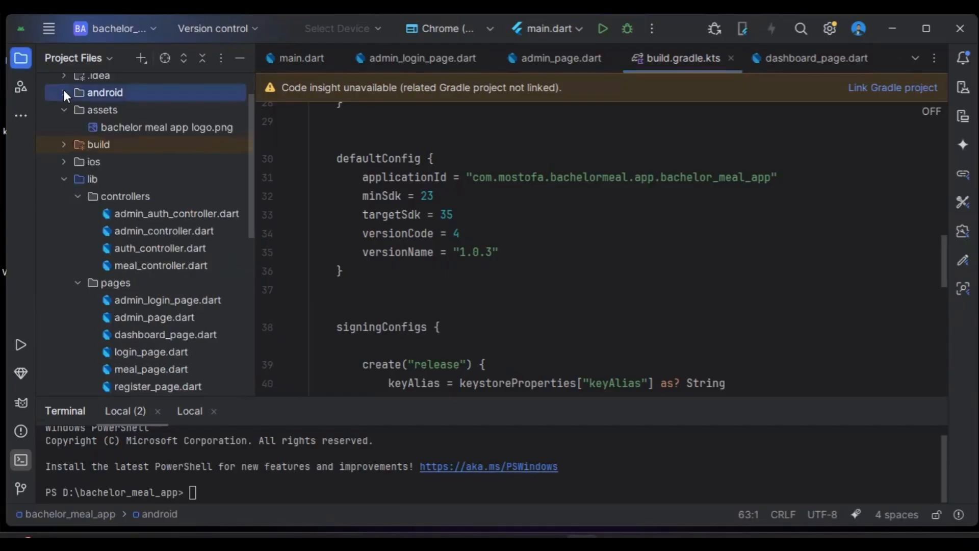
left_click(64, 93)
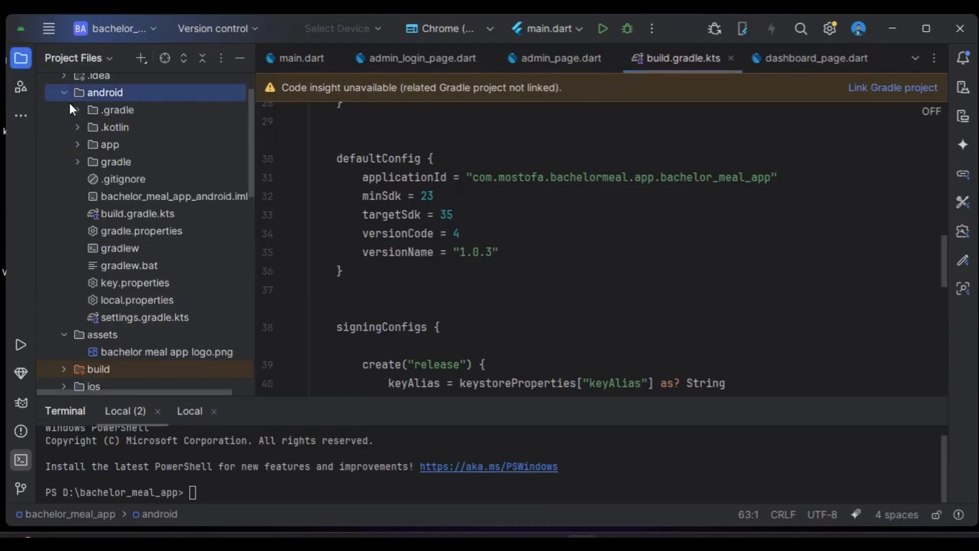
left_click(78, 144)
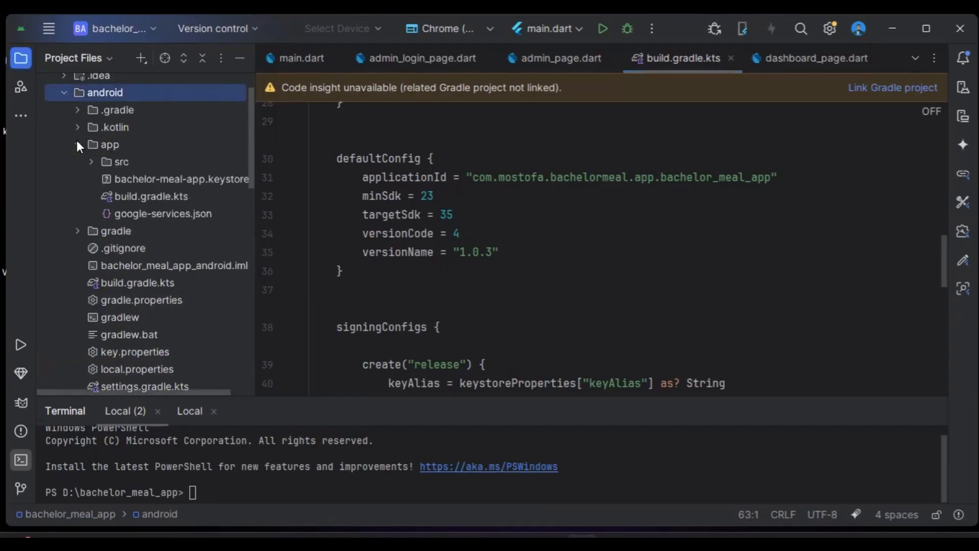
double_click(152, 197)
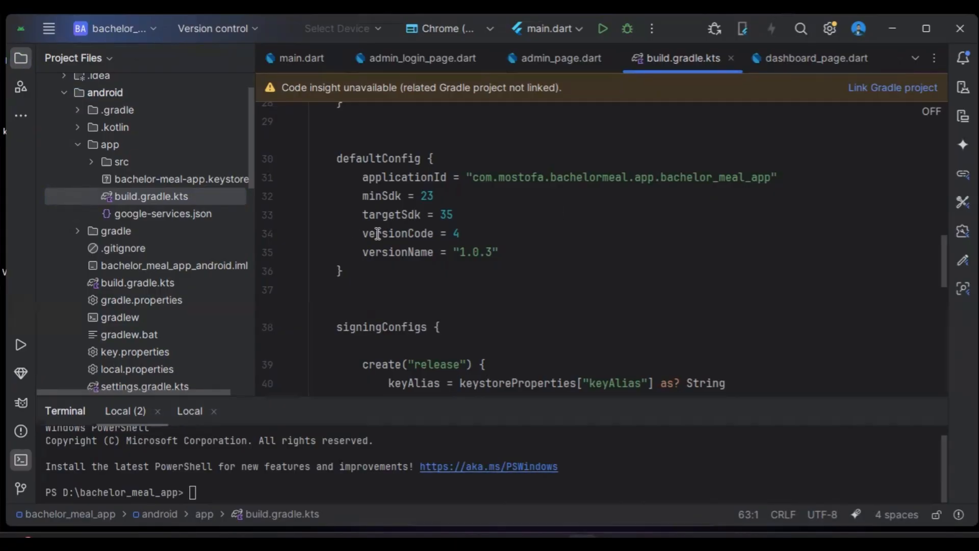
Step: Set versionCode to 5 and versionName to "1.0.4" in defaultConfig, and close build.gradle.kts
left_click(462, 233)
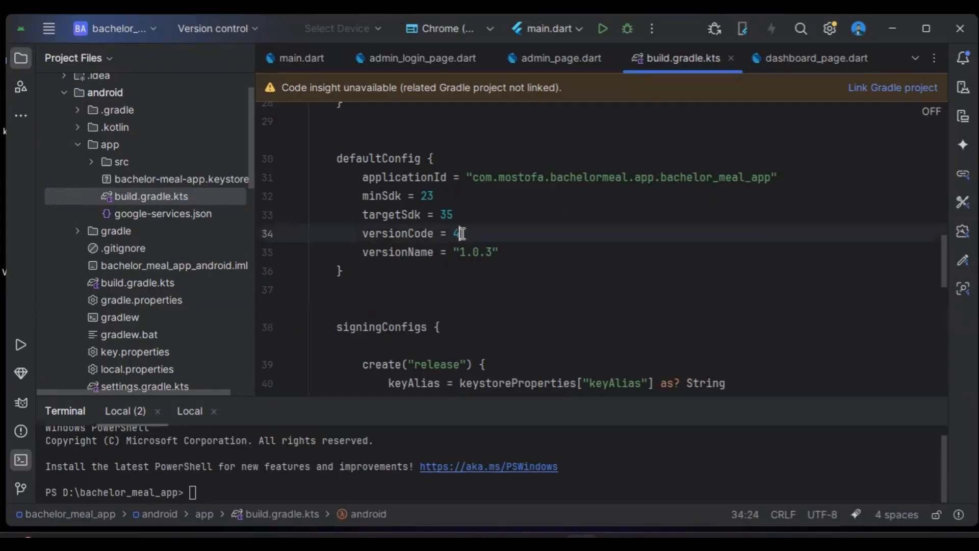
key("BackSpace")
type("5")
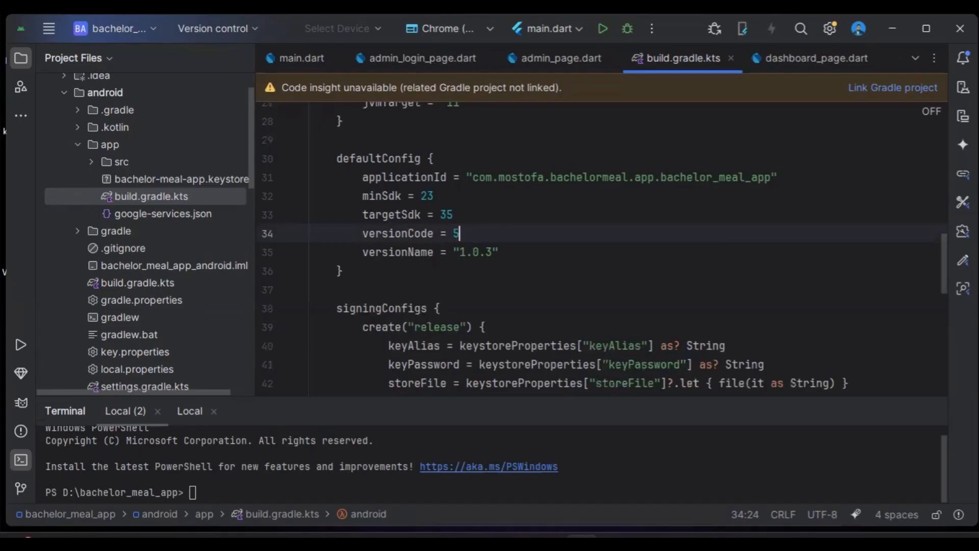
left_click(492, 252)
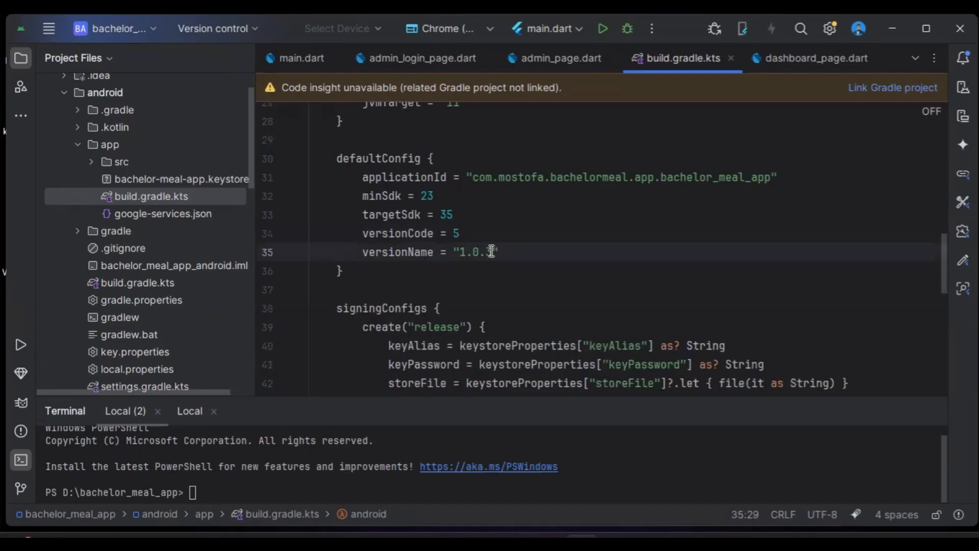
key("BackSpace")
type("4")
scroll(495, 253, "down", 1)
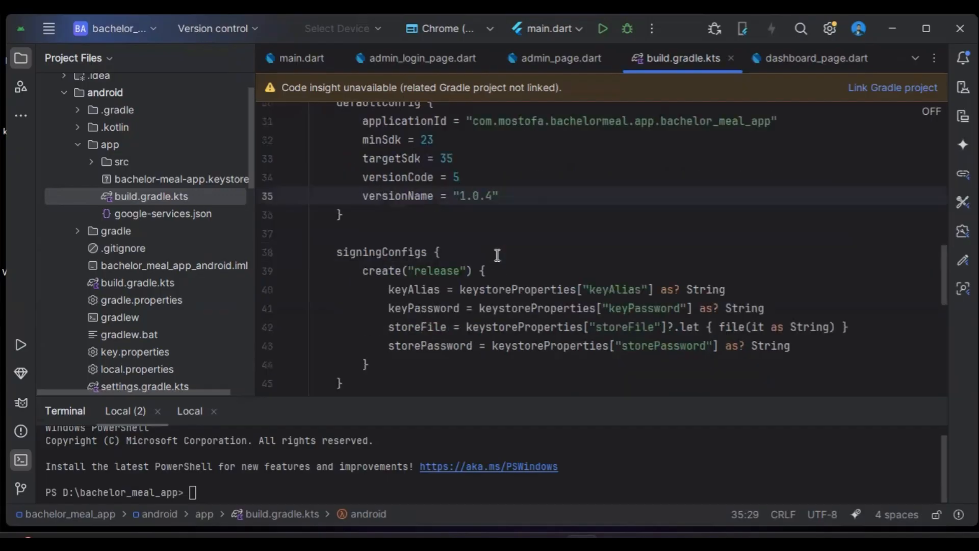
left_click(733, 57)
Step: Run "flutter clean" in the terminal at the bachelor_meal_app project root
left_click(20, 460)
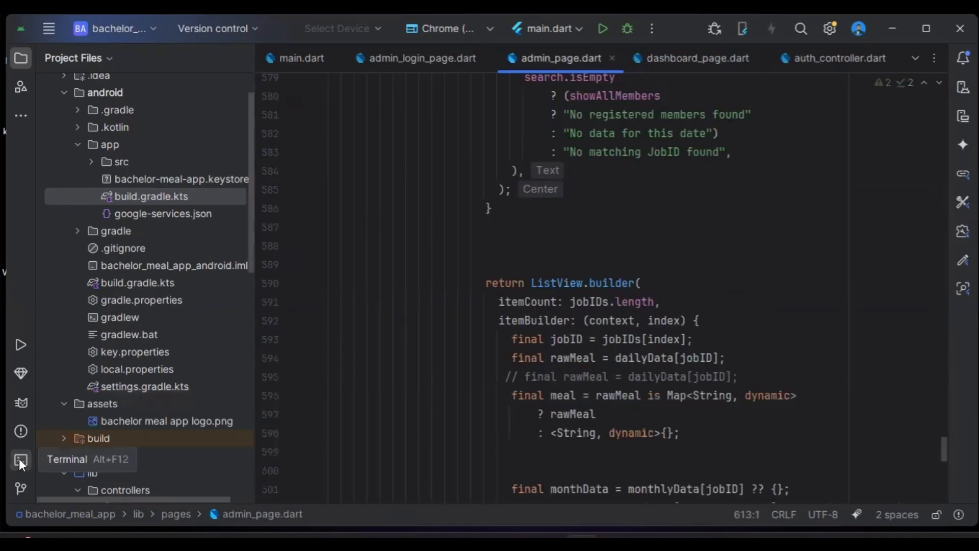
left_click(21, 461)
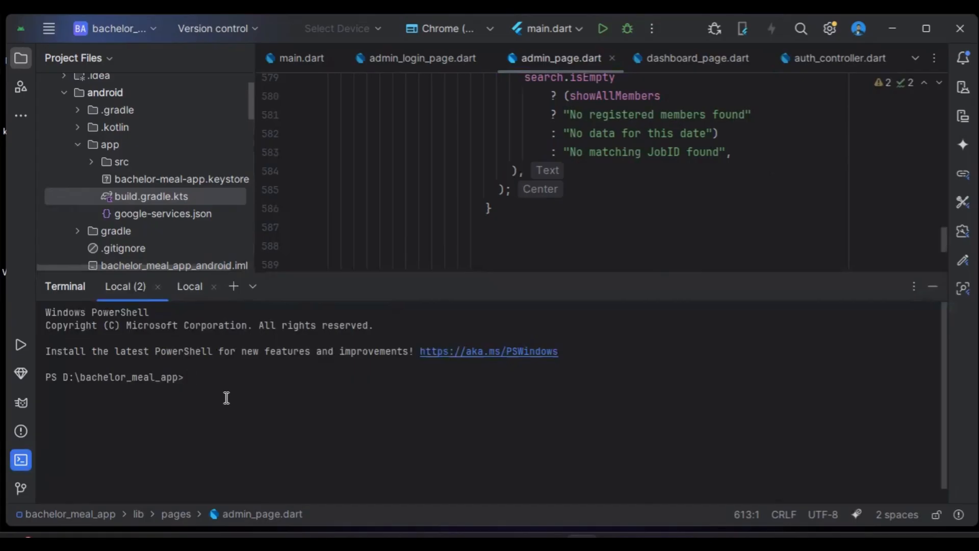
type("fl")
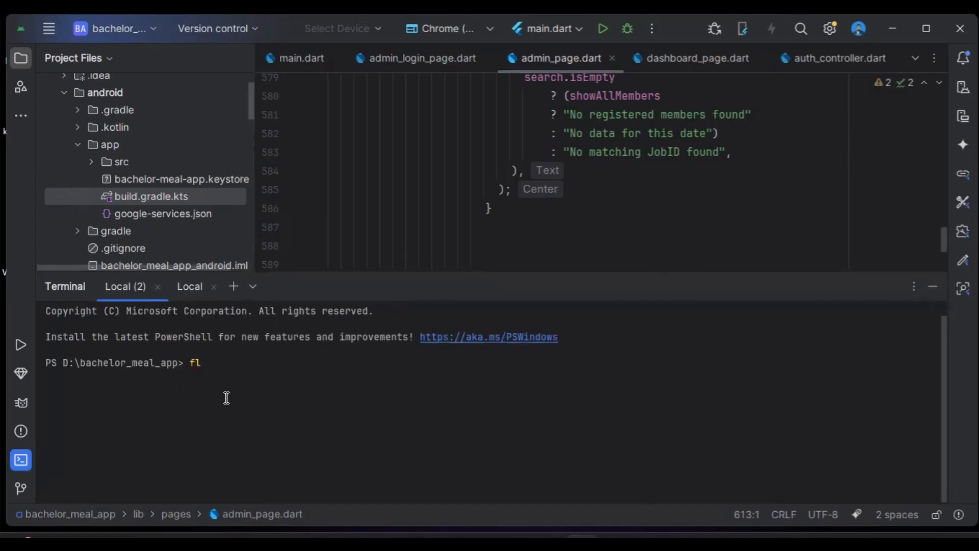
type("utter clean")
key("Return")
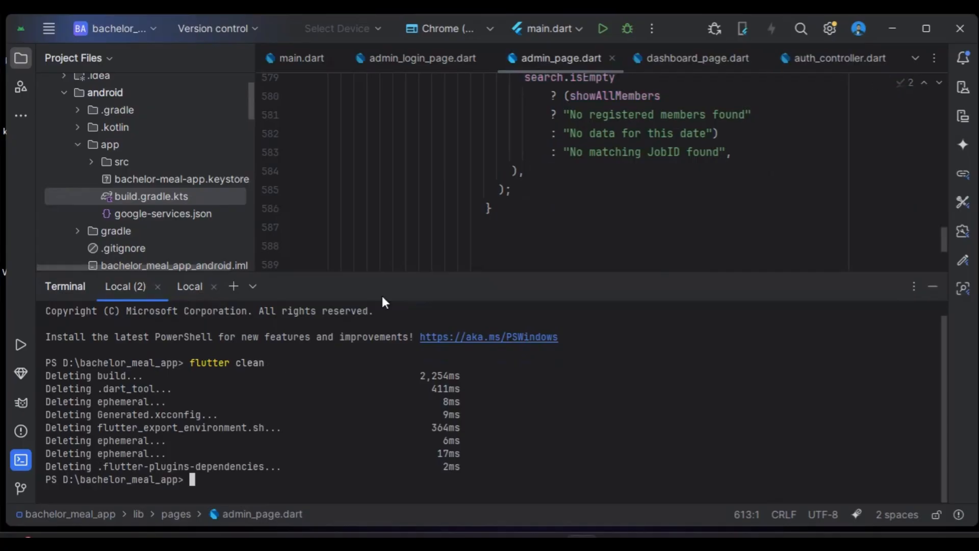
Step: Fetch the project's dependencies by running "flutter pub get" in the terminal
left_click_drag(383, 271, 383, 132)
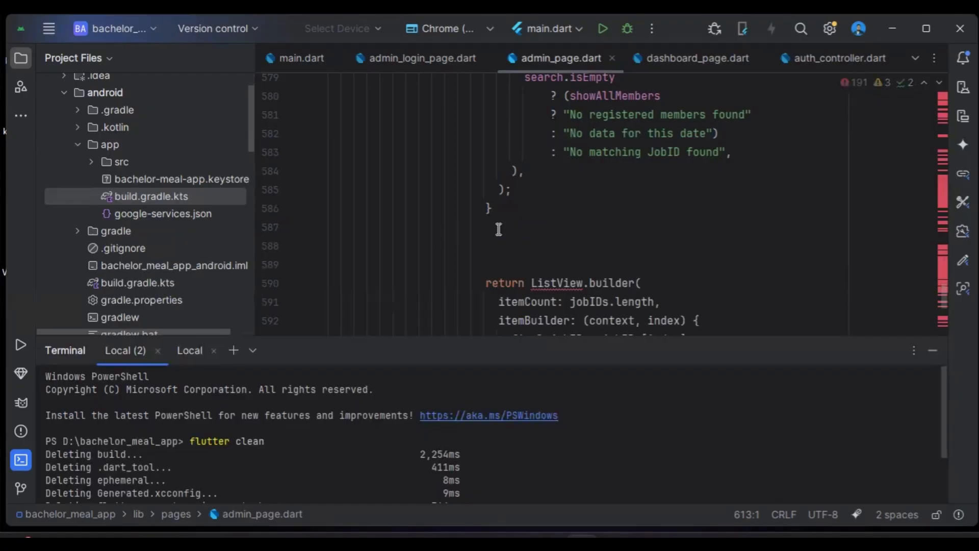
scroll(293, 278, "down", 1)
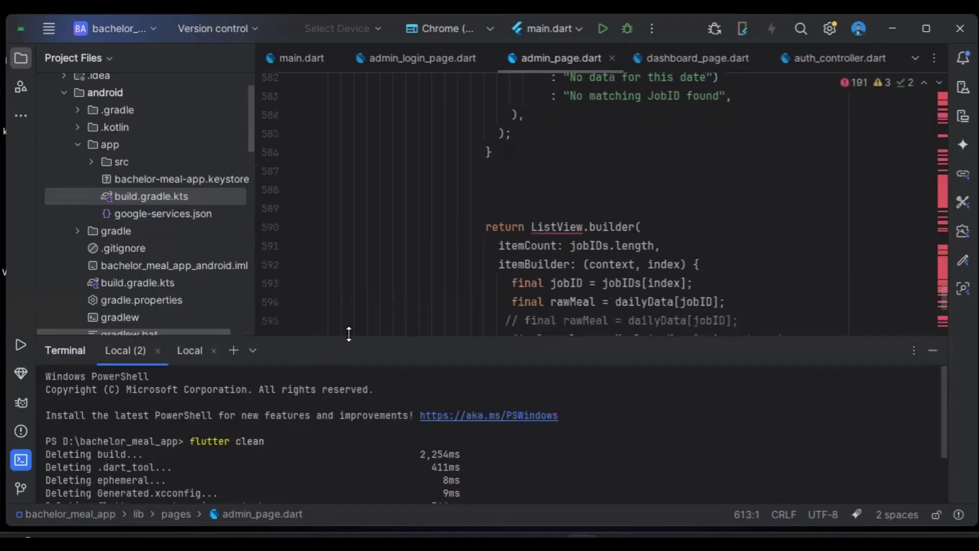
left_click_drag(347, 335, 375, 227)
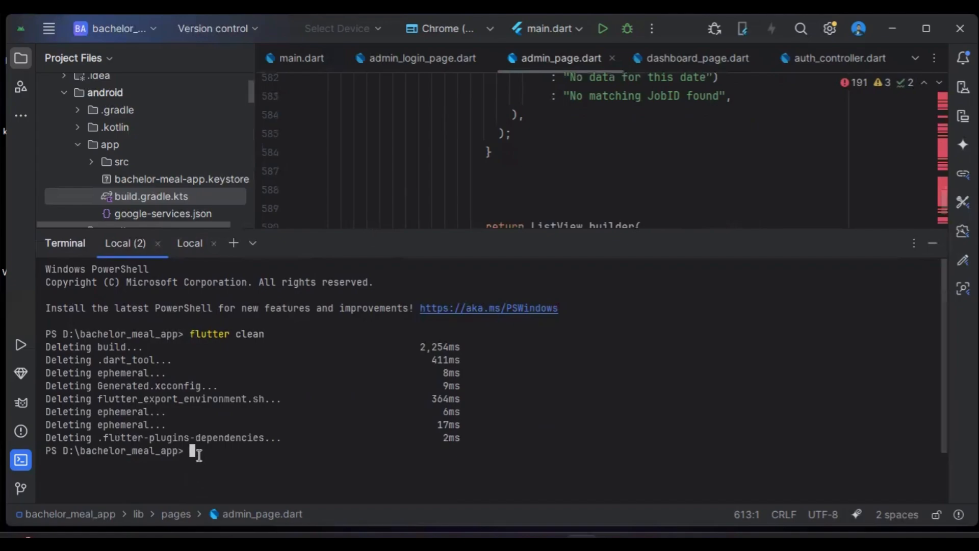
type("flu")
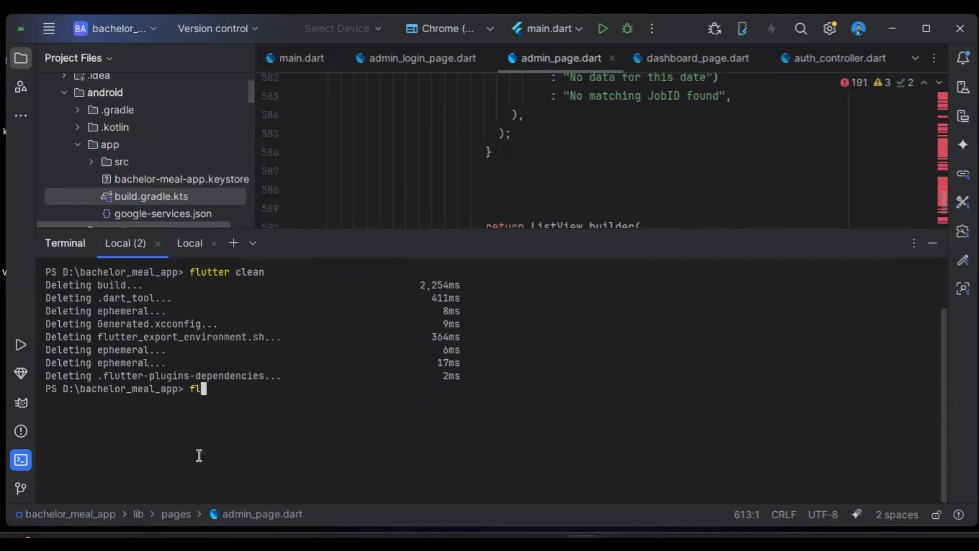
type("tter pub get")
key("Return")
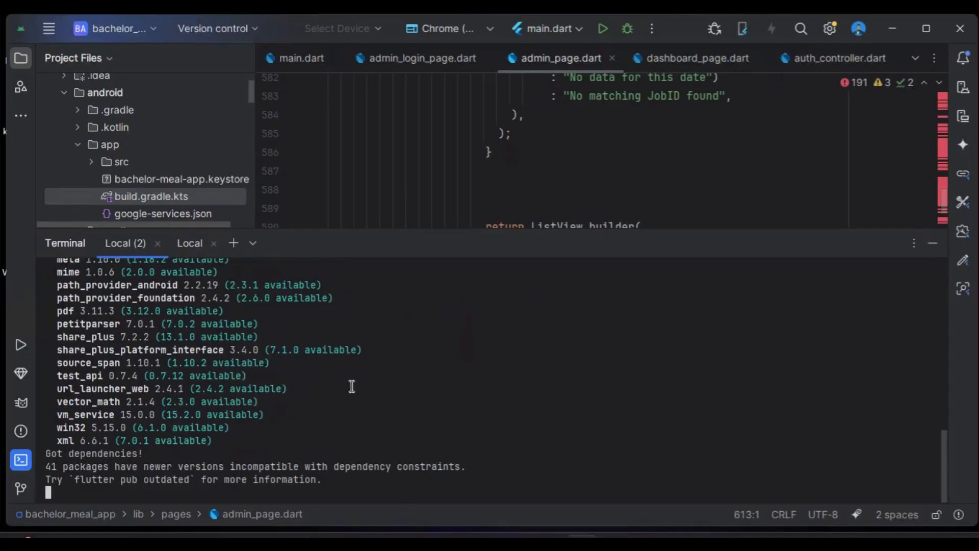
Step: Copy the "flutter build appbundle" command from the Notepad notes and run it in the project terminal
left_click_drag(388, 229, 391, 181)
scroll(319, 345, "down", 2)
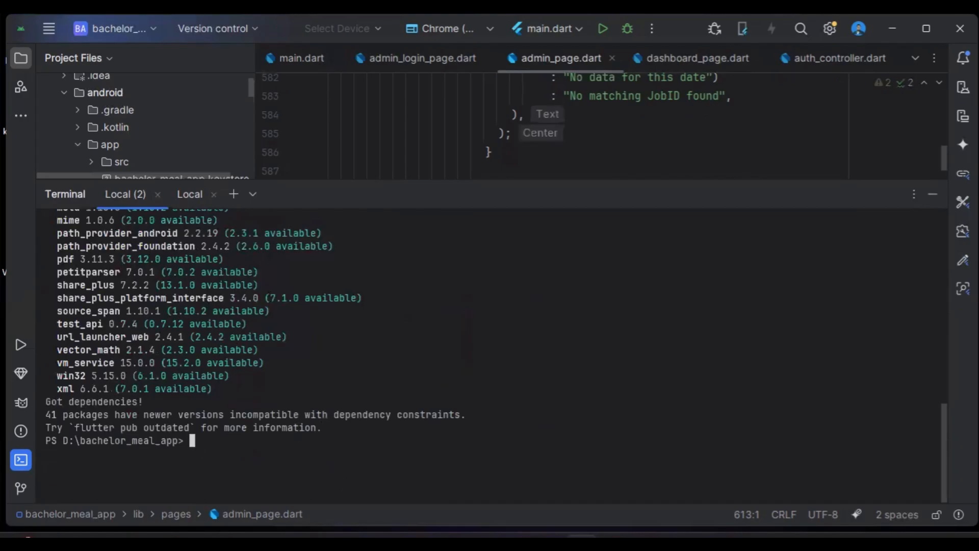
left_click(481, 480)
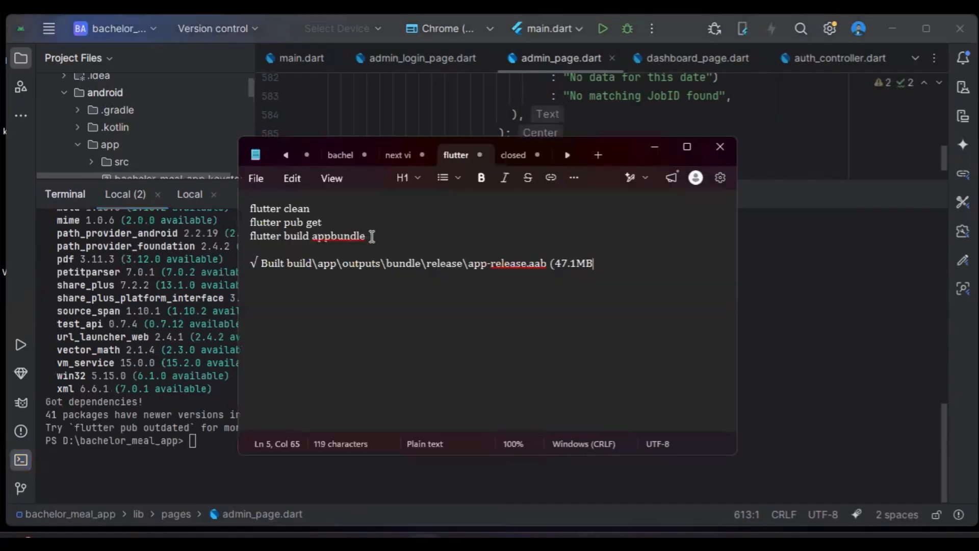
left_click_drag(368, 236, 249, 237)
key("ctrl+c")
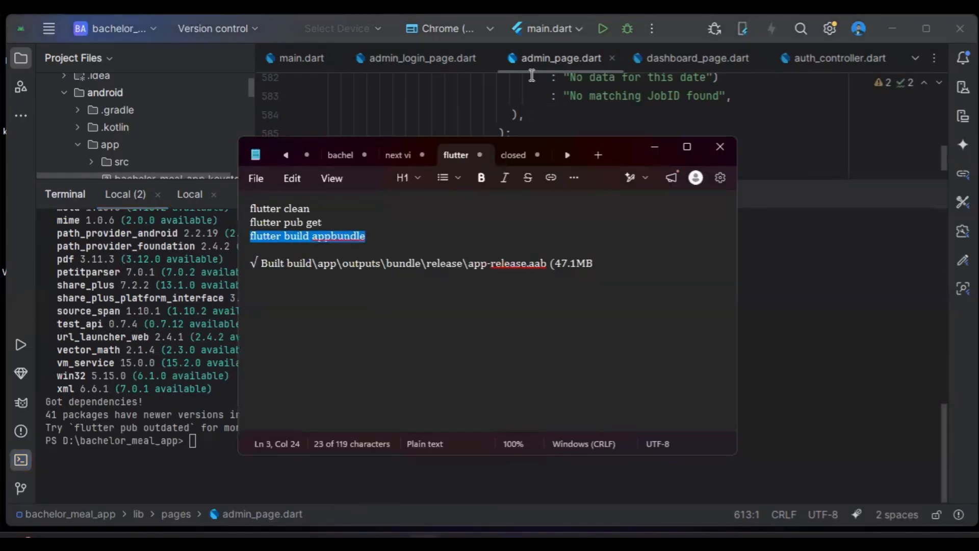
left_click(194, 441)
key("ctrl+v")
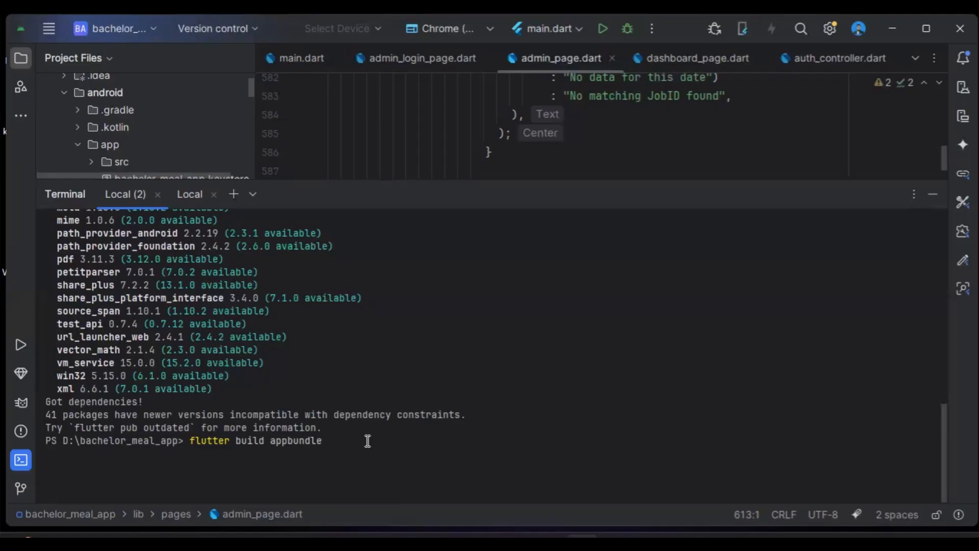
key("Return")
left_click_drag(481, 181, 466, 112)
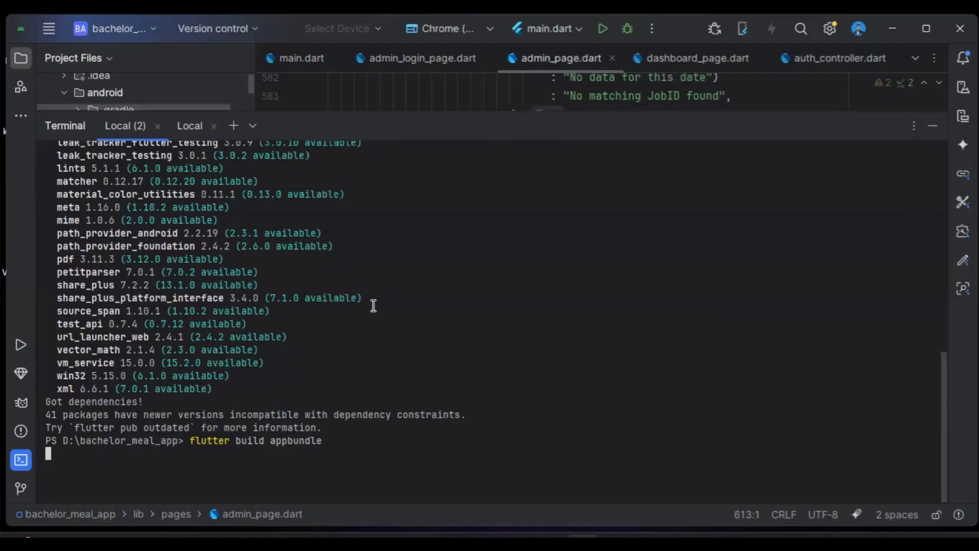
Step: Expand build/app/outputs/bundle/release in the project tree to locate the app-release.aab file
scroll(373, 306, "down", 2)
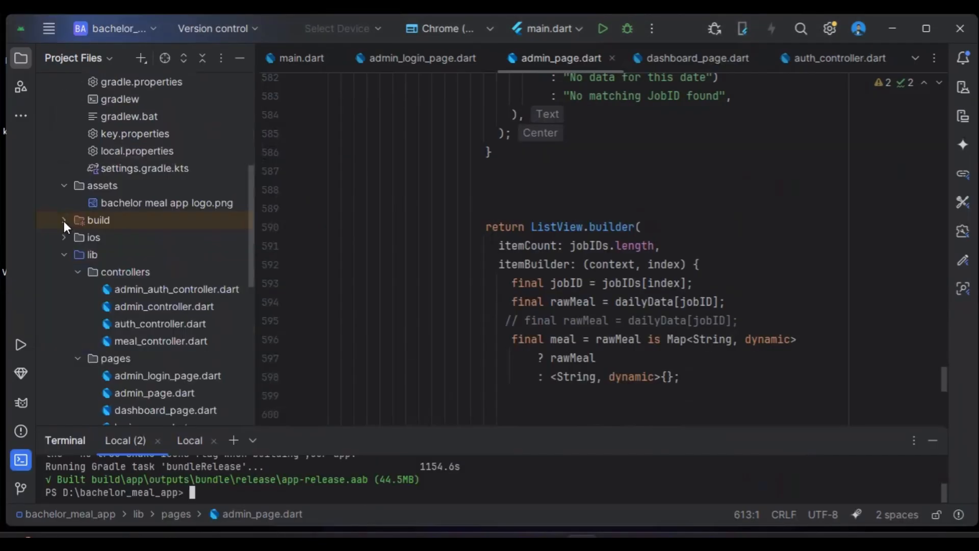
left_click(63, 222)
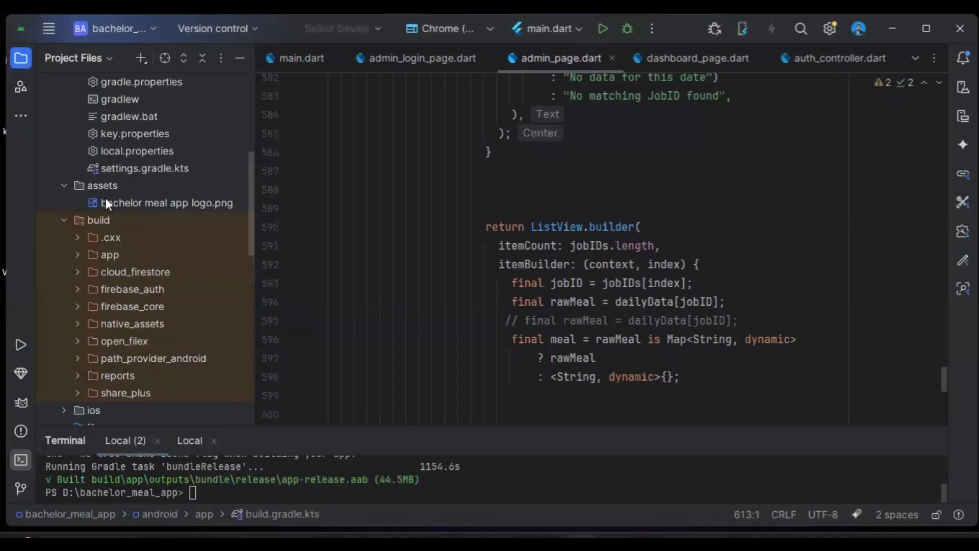
scroll(154, 192, "down", 1)
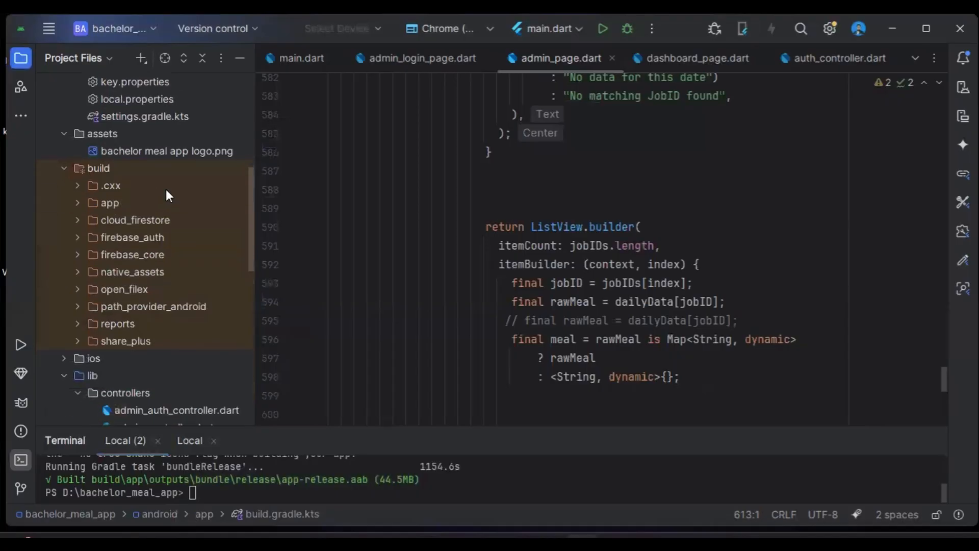
left_click(78, 203)
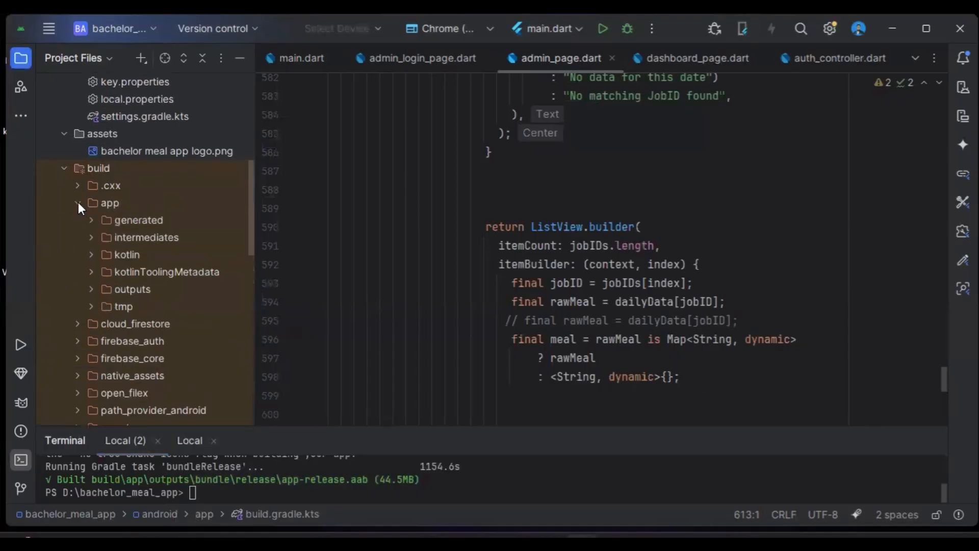
left_click(91, 290)
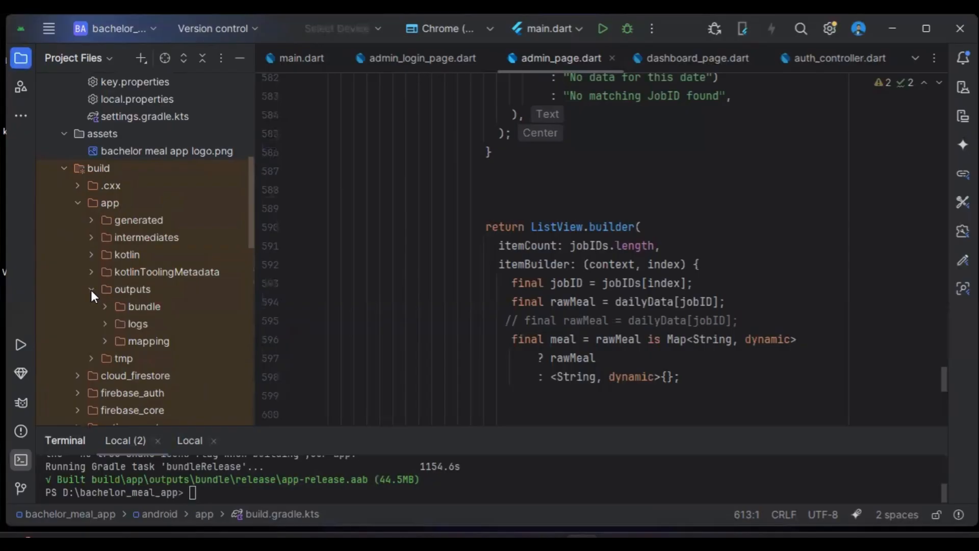
scroll(170, 273, "down", 1)
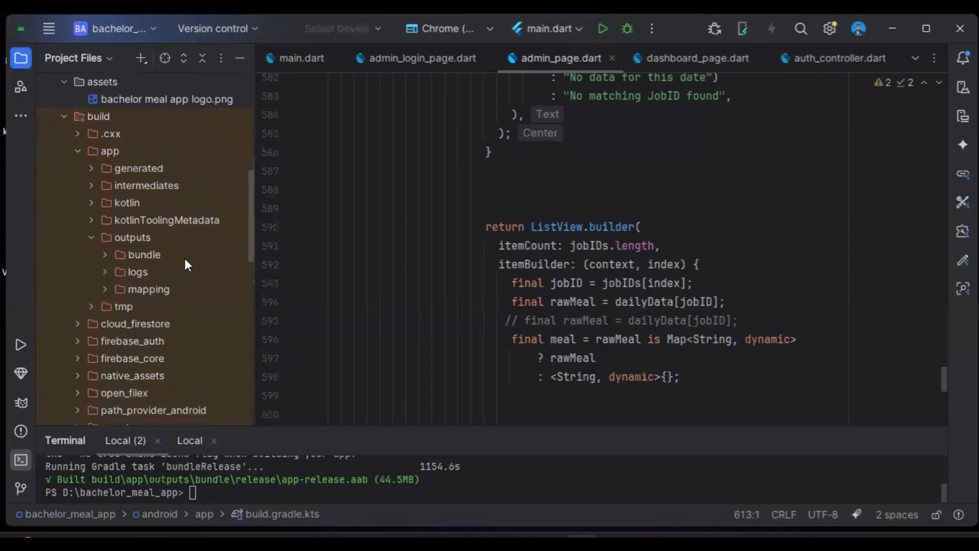
left_click(106, 253)
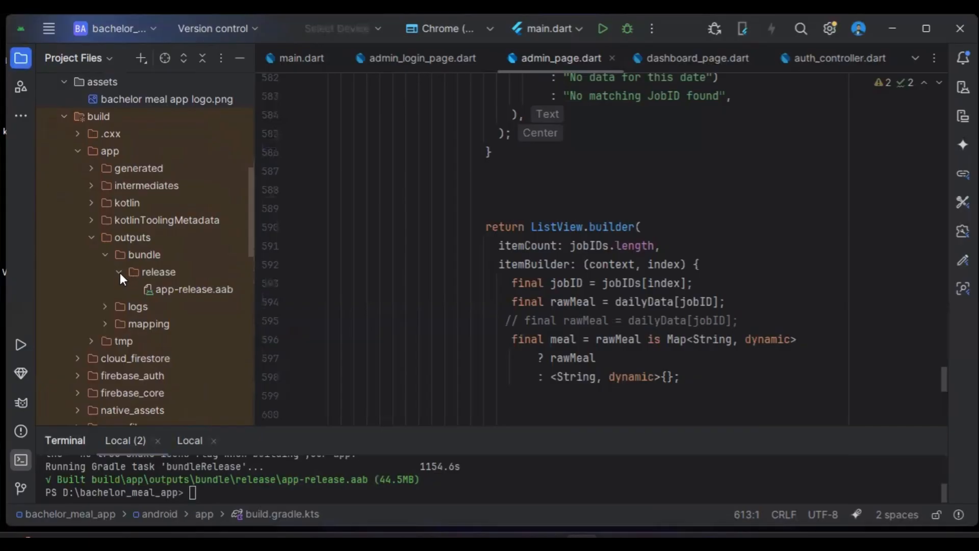
Step: Tile the IDE beside the Chrome window showing Google Play Console, widen Chrome's share, and maximize the Chrome window
left_click(120, 274)
left_click(121, 273)
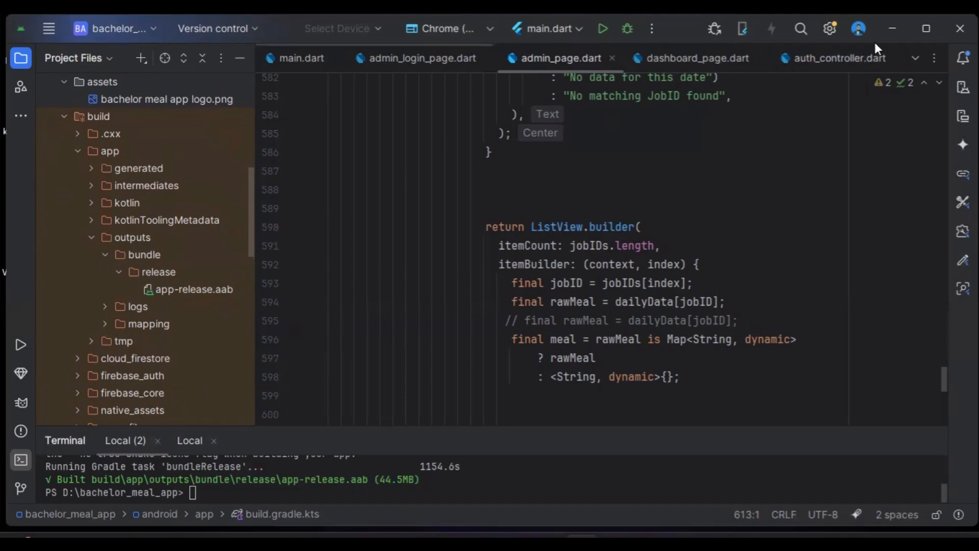
mouse_move(923, 28)
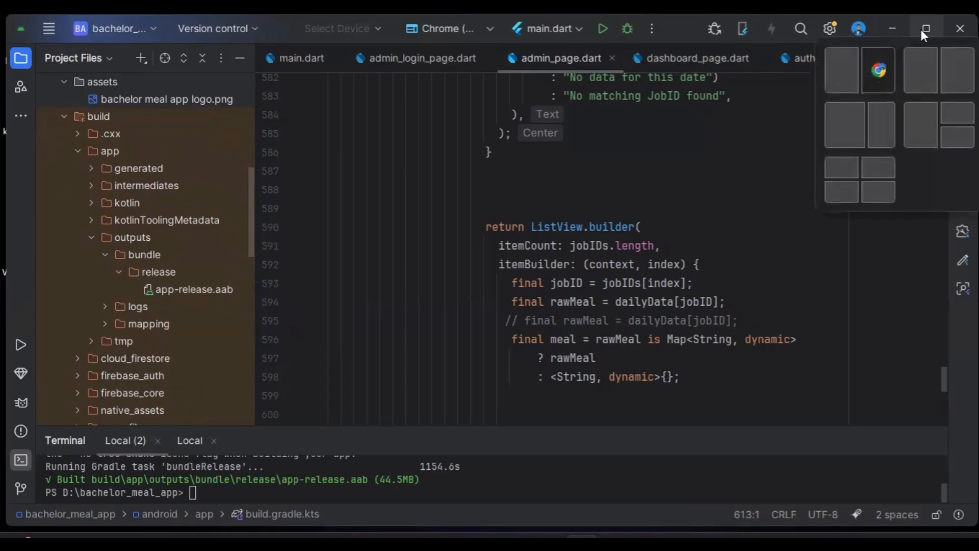
left_click(844, 125)
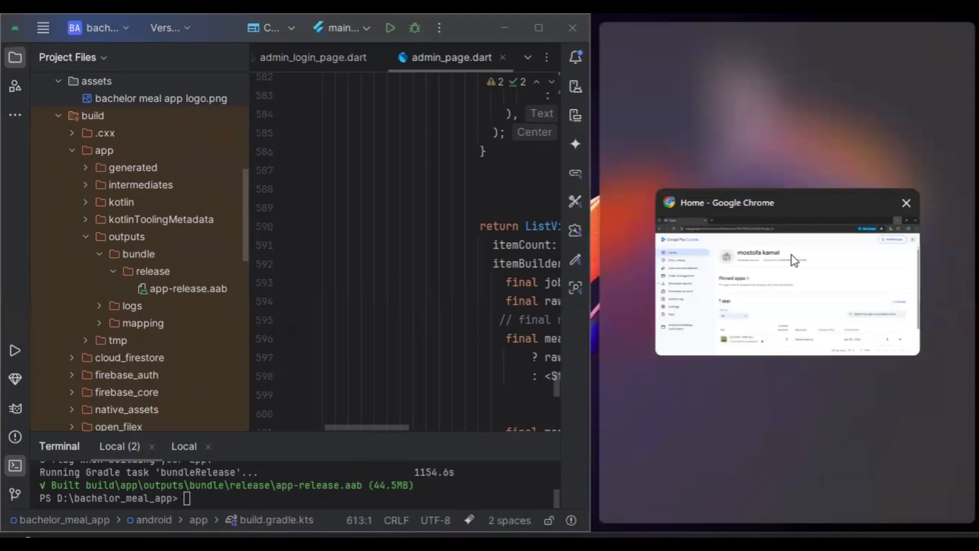
left_click(792, 255)
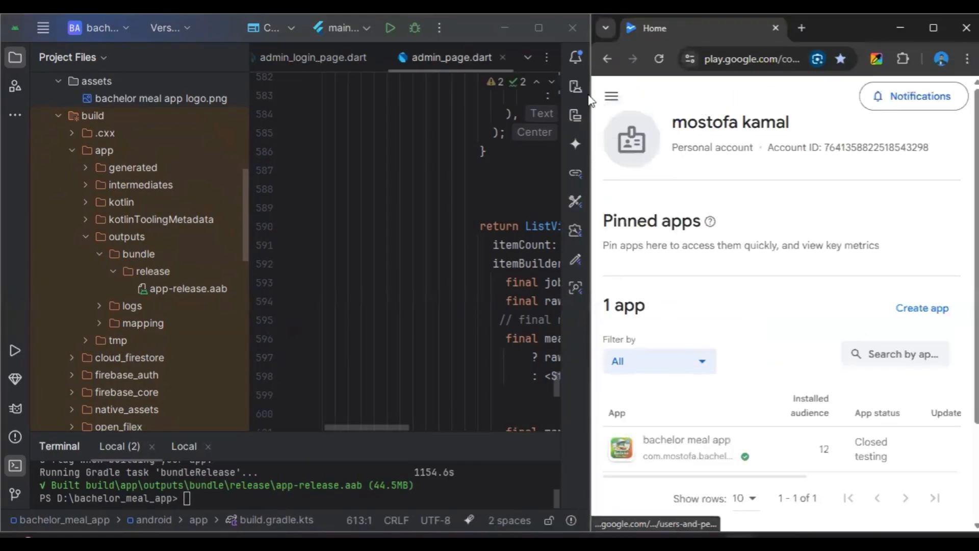
left_click_drag(590, 99, 433, 153)
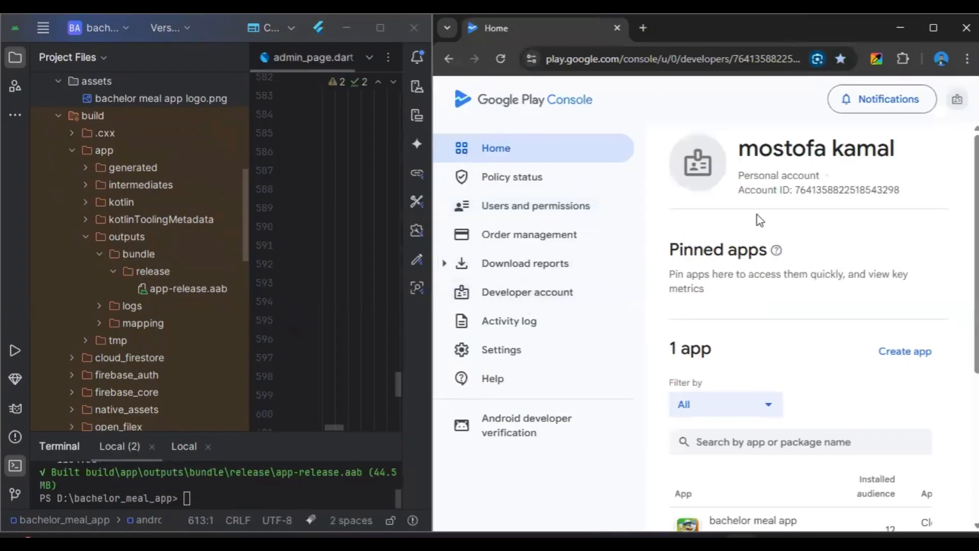
left_click(935, 27)
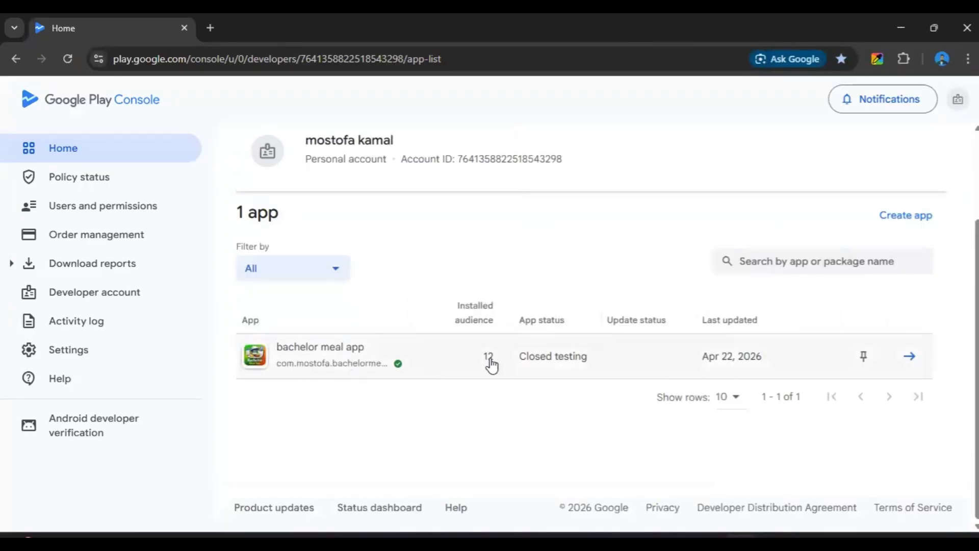
Step: Open the bachelor meal app's dashboard and expand the tasks under "Create and publish a release"
left_click(911, 363)
scroll(530, 300, "down", 4)
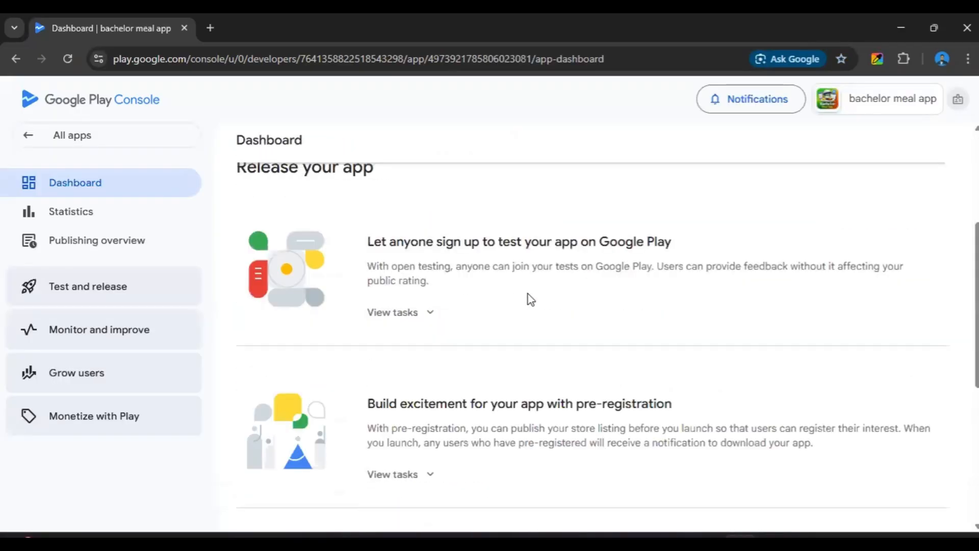
scroll(530, 300, "down", 5)
scroll(527, 300, "down", 1)
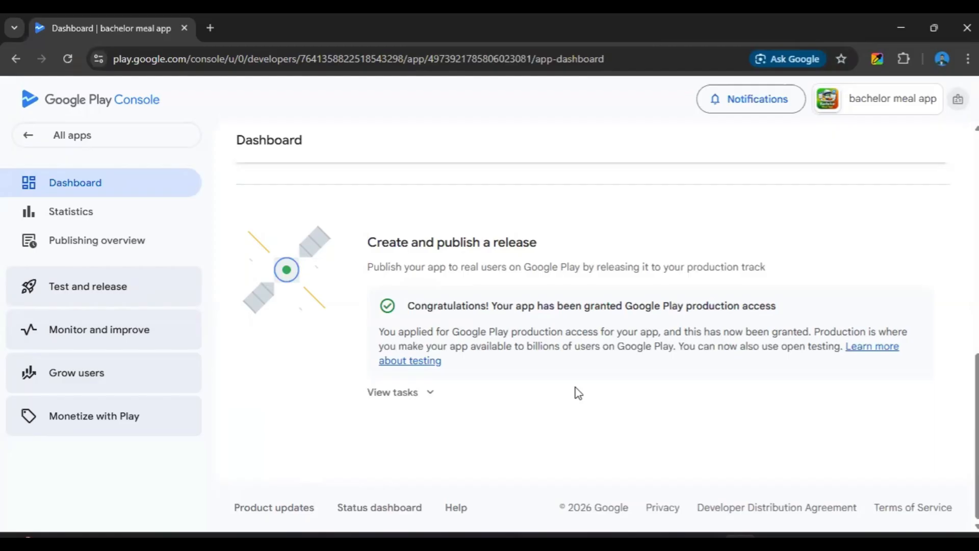
left_click(429, 399)
scroll(490, 375, "down", 1)
scroll(490, 375, "down", 1)
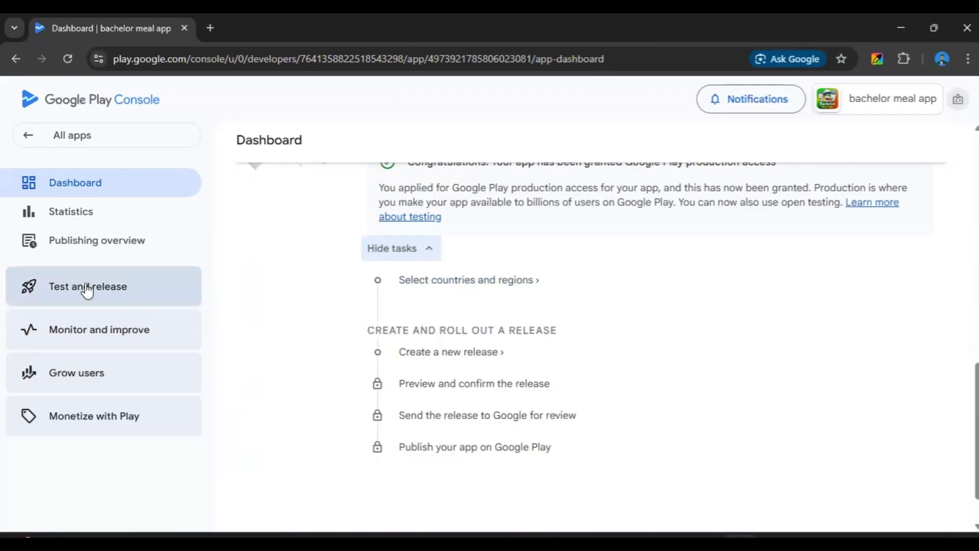
Step: Open the "Select countries and regions" task and start adding countries / regions to the production track
left_click(533, 284)
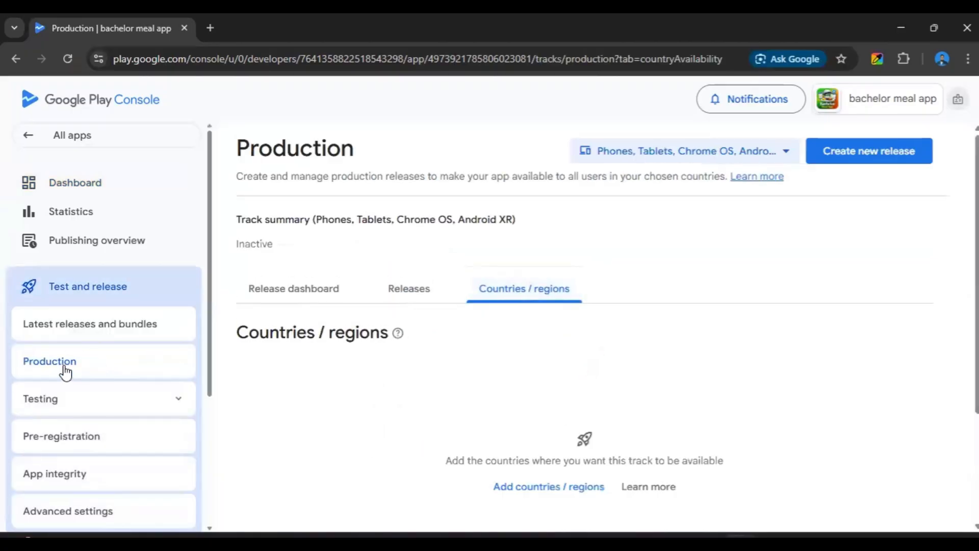
scroll(624, 271, "down", 3)
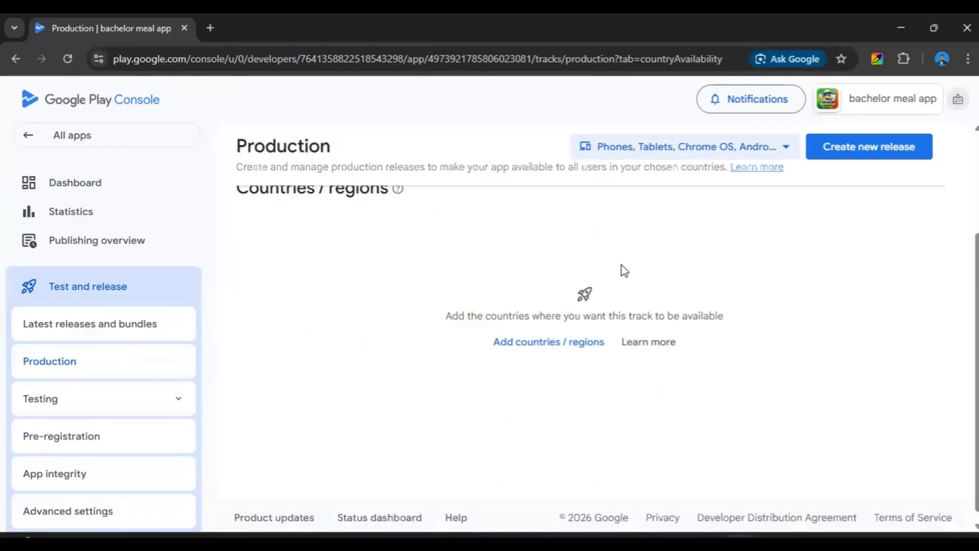
scroll(623, 269, "up", 2)
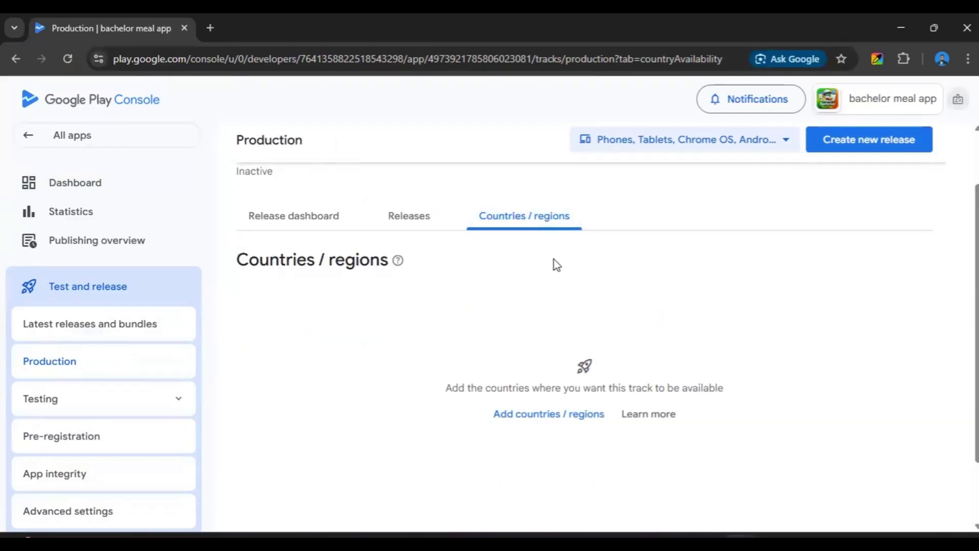
left_click(544, 414)
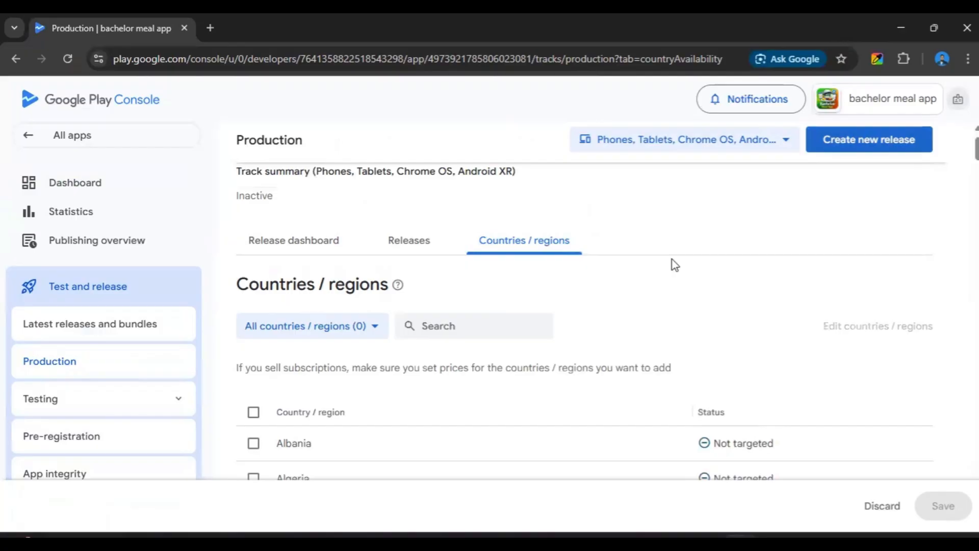
Step: Select all countries / regions for the production track, save the selection, and decline going to Publishing overview
scroll(390, 376, "down", 3)
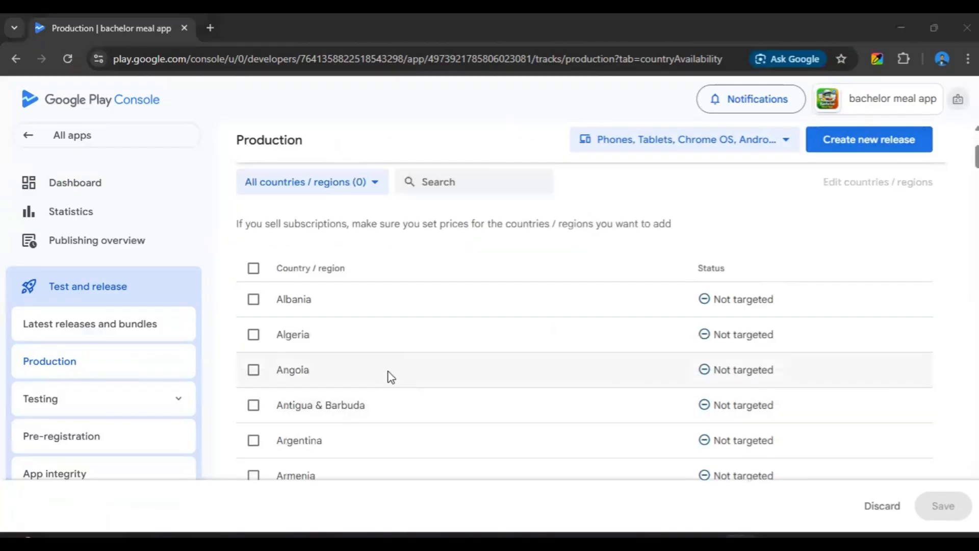
left_click(253, 269)
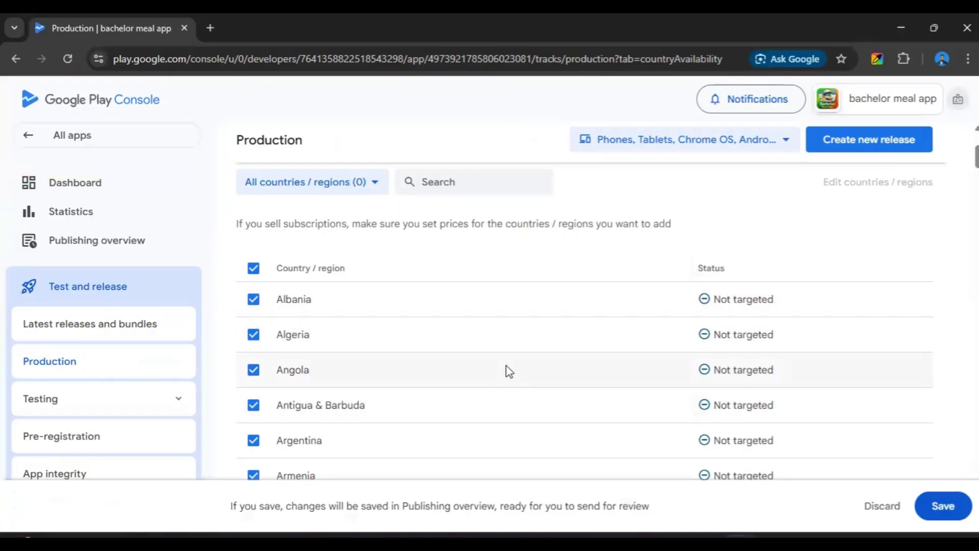
scroll(551, 347, "down", 8)
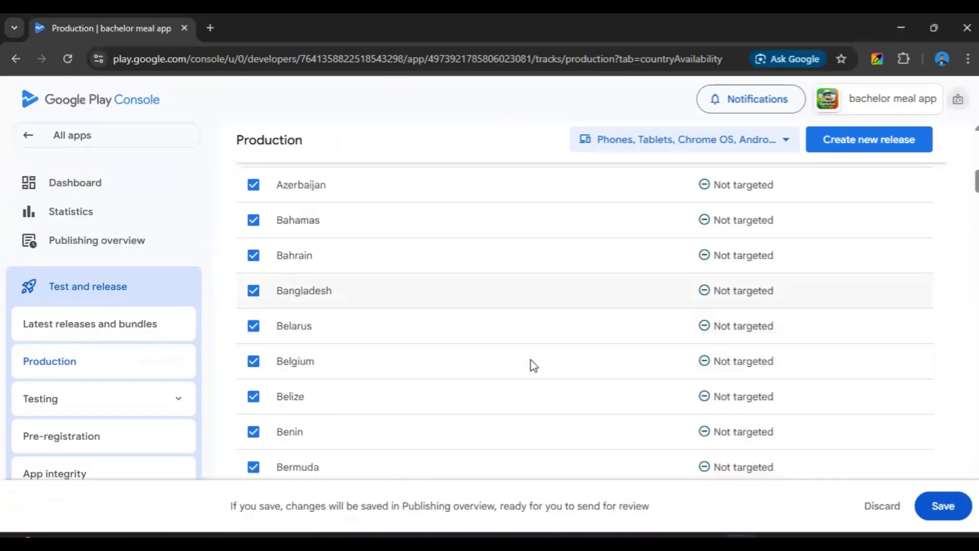
scroll(449, 380, "up", 2)
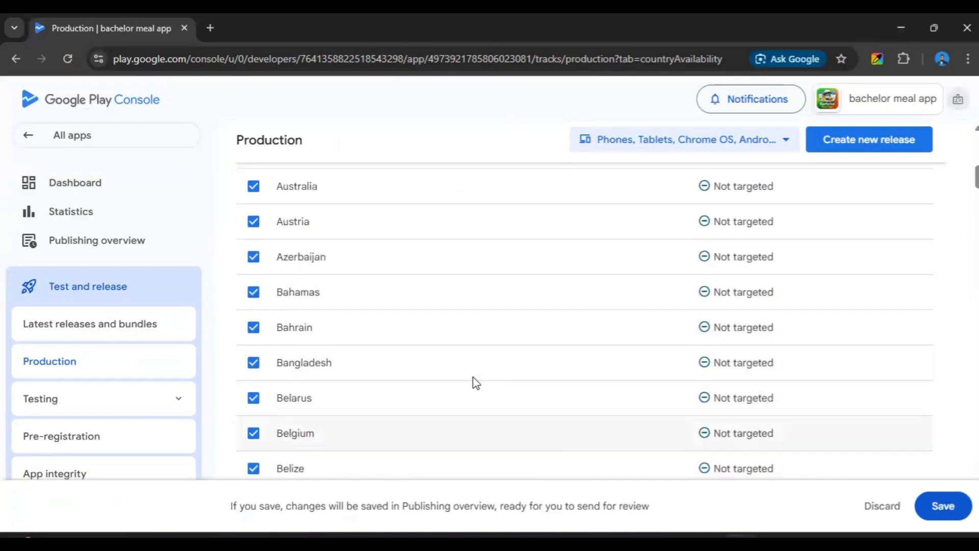
scroll(389, 383, "up", 8)
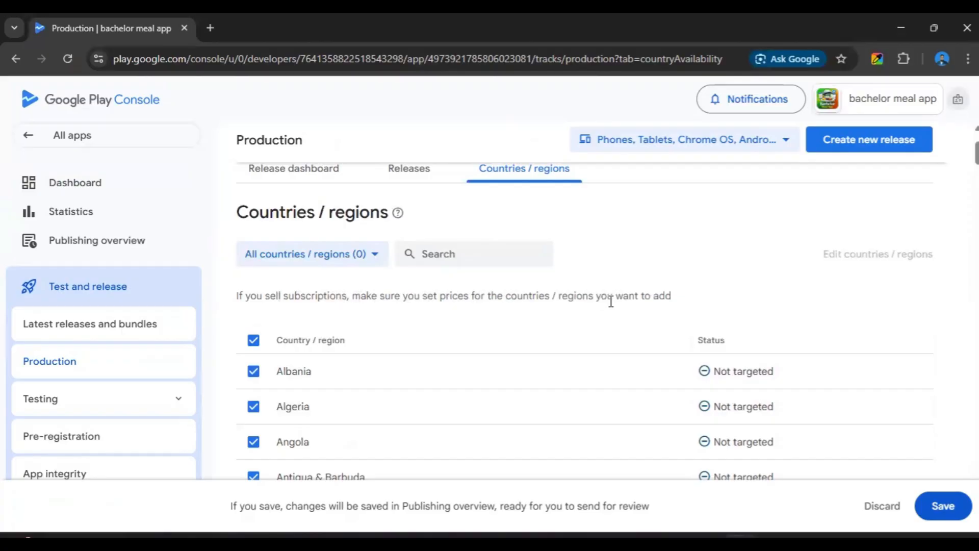
scroll(427, 385, "down", 1)
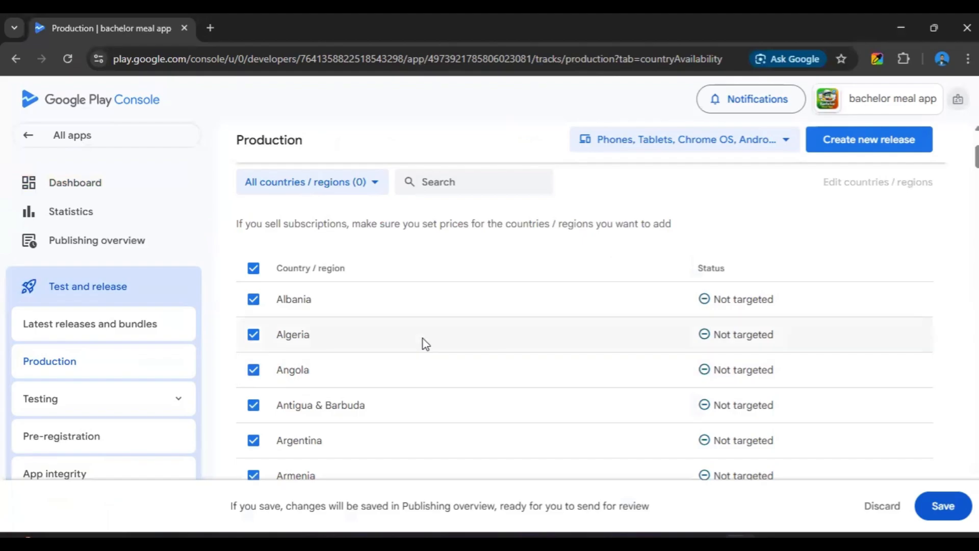
left_click(938, 513)
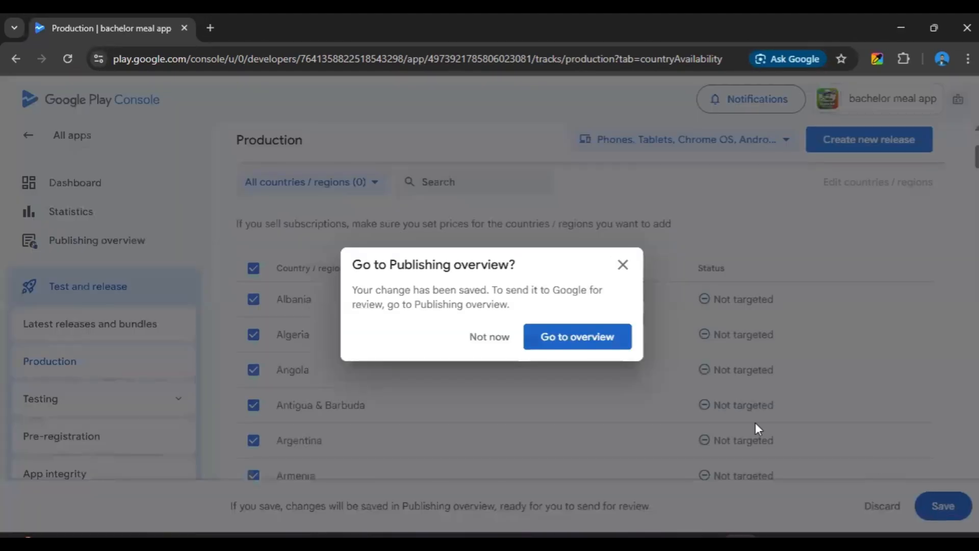
left_click(488, 341)
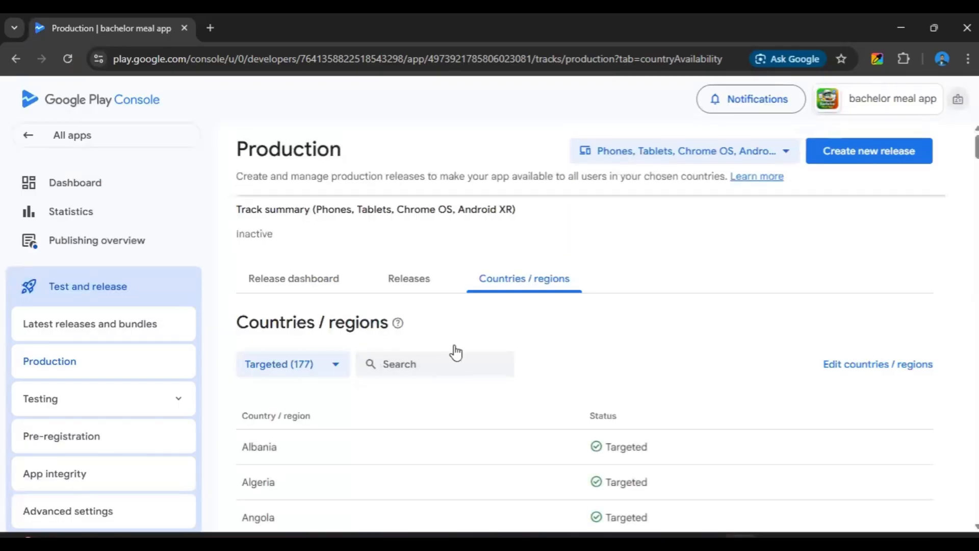
Step: Check the targeted countries list and create a new release from the production track's Releases view
scroll(455, 350, "down", 7)
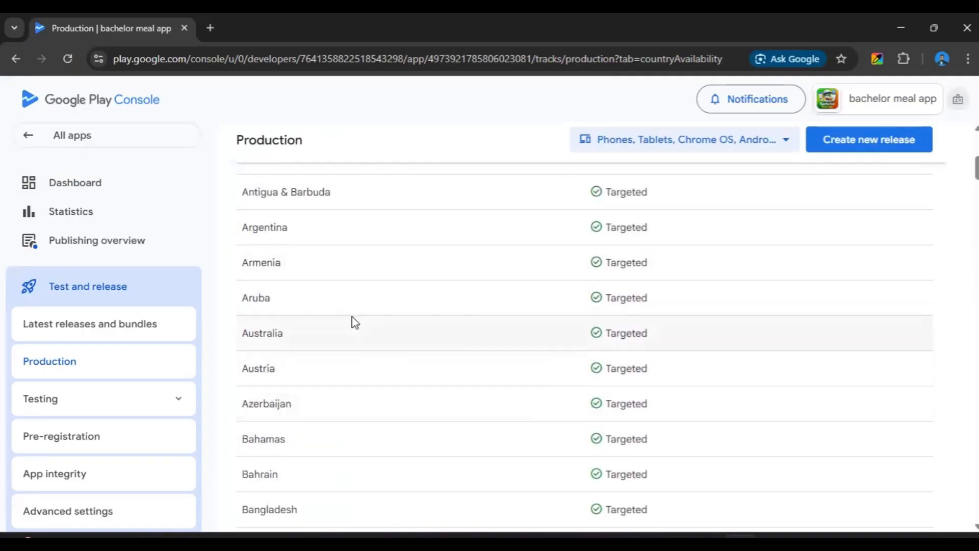
scroll(352, 319, "up", 7)
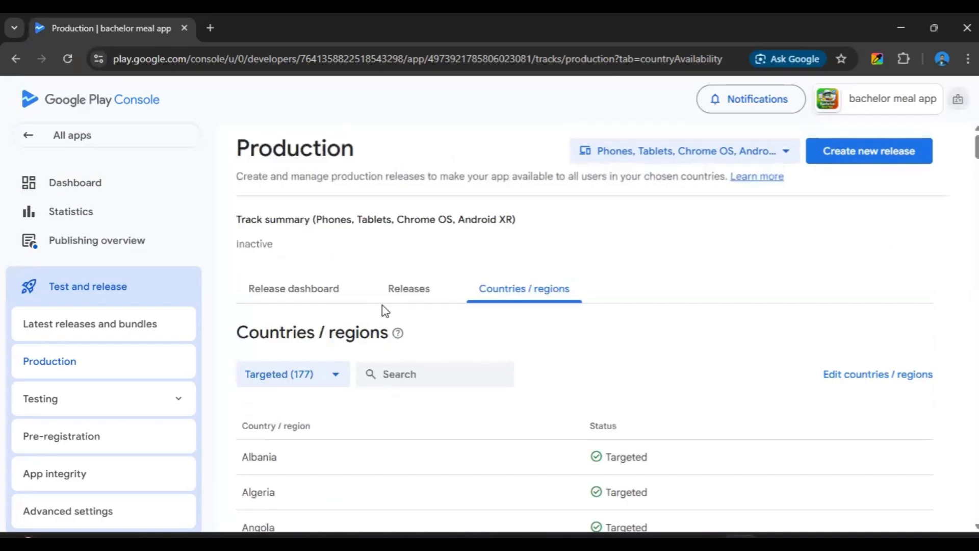
left_click(417, 294)
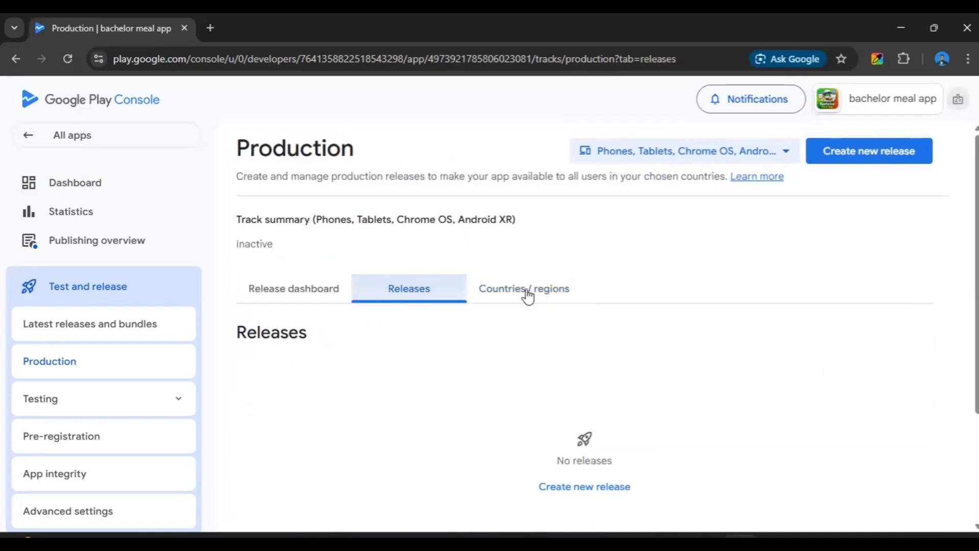
scroll(475, 308, "down", 2)
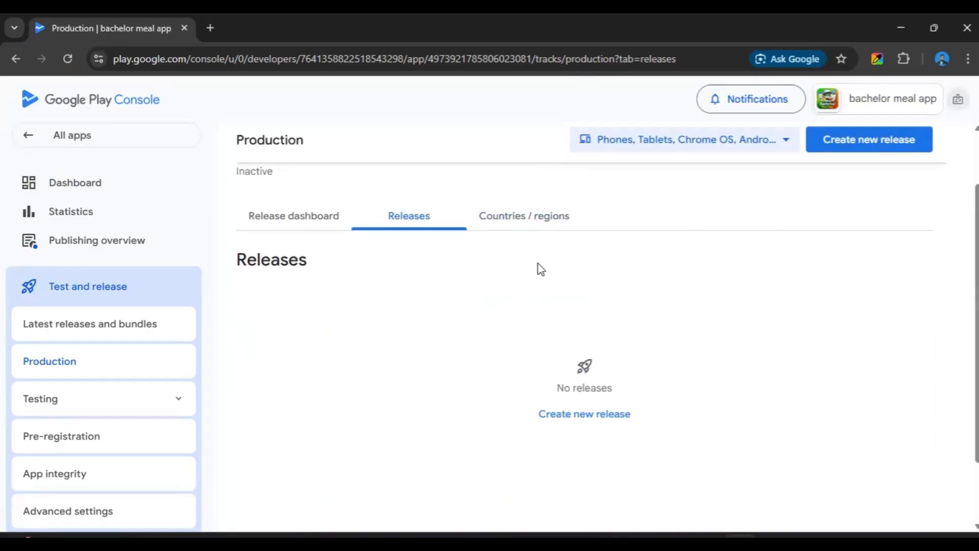
left_click(575, 422)
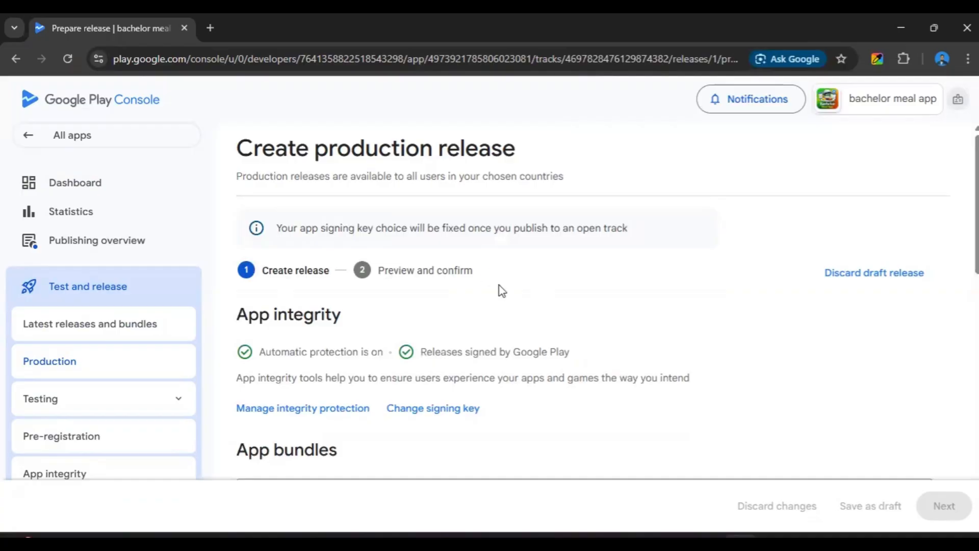
Step: Upload app-release.aab from the project's build/app/outputs/bundle/release folder to the production release's App bundles area
scroll(499, 289, "down", 3)
scroll(489, 275, "down", 1)
scroll(527, 275, "down", 1)
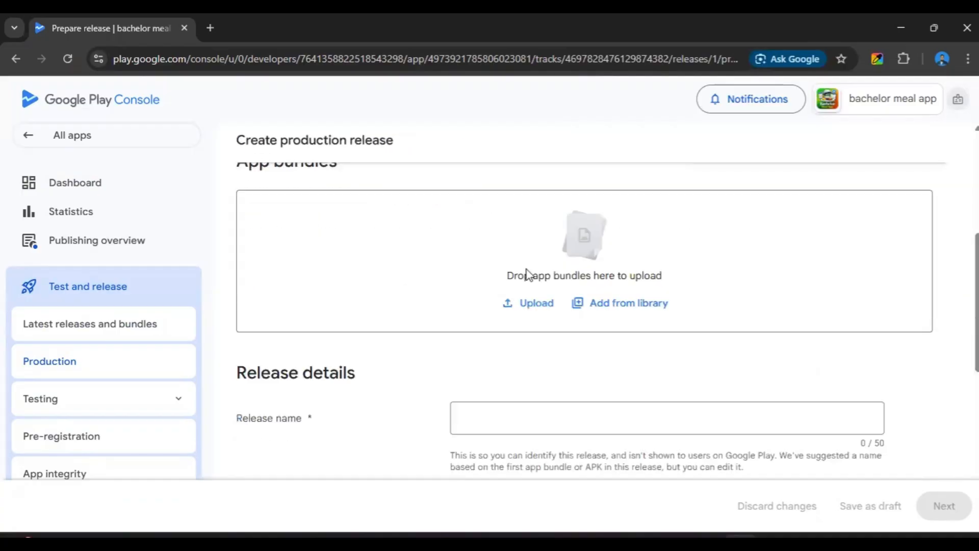
scroll(526, 280, "up", 1)
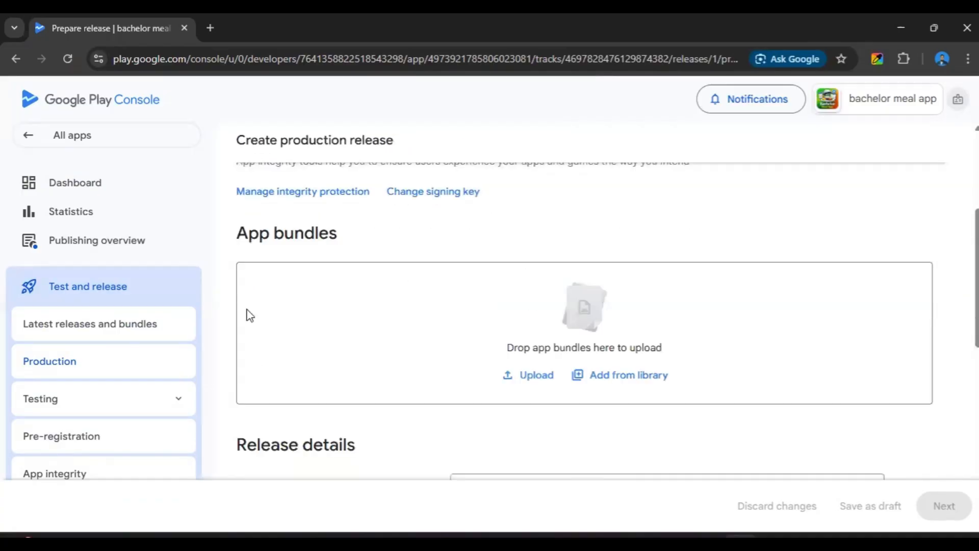
left_click(533, 381)
left_click(582, 541)
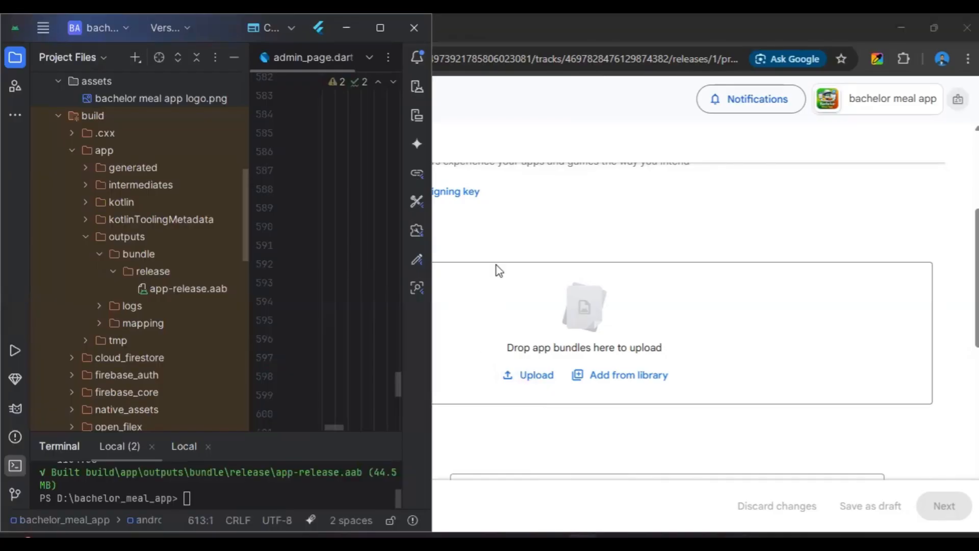
left_click(163, 289)
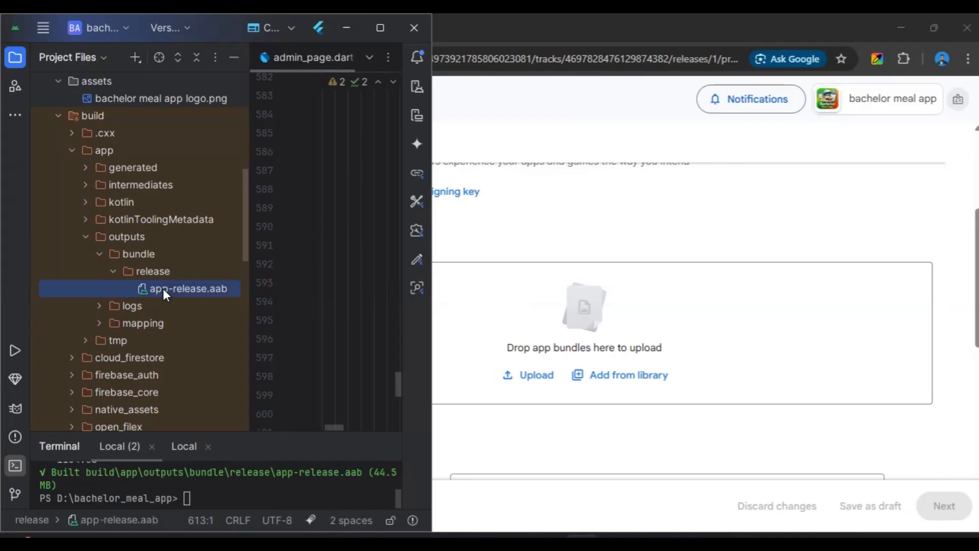
left_click_drag(163, 289, 529, 336)
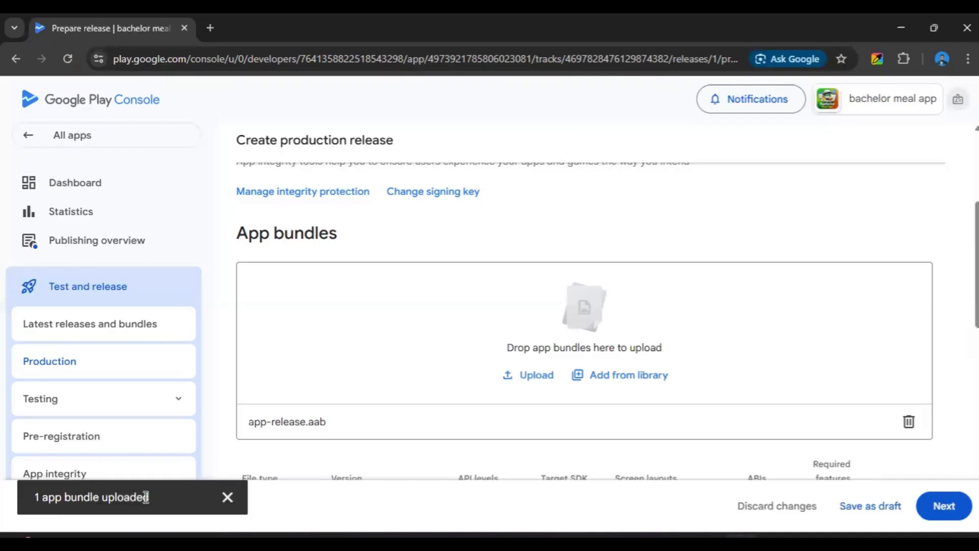
Step: Clear the placeholder line between the en-US tags in the production release's release notes
scroll(540, 282, "down", 3)
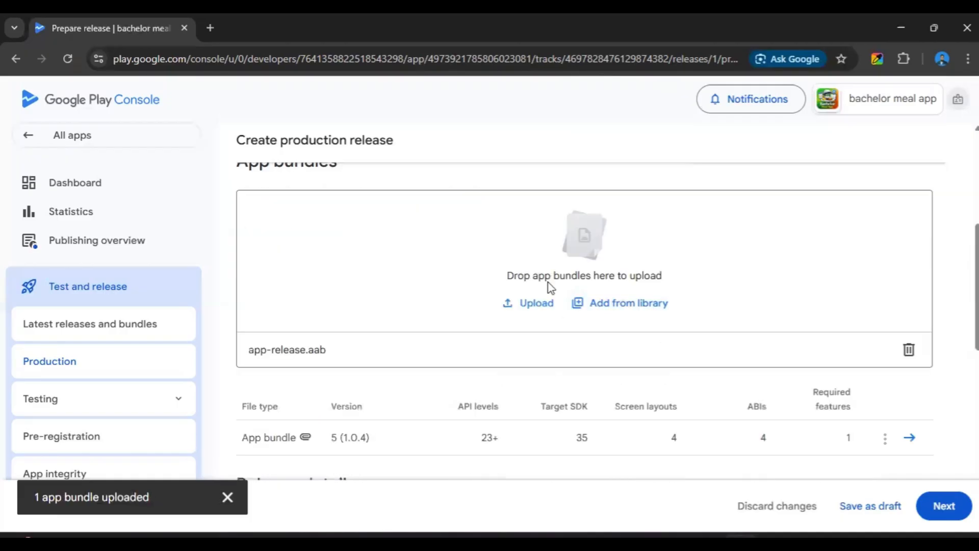
scroll(608, 280, "down", 1)
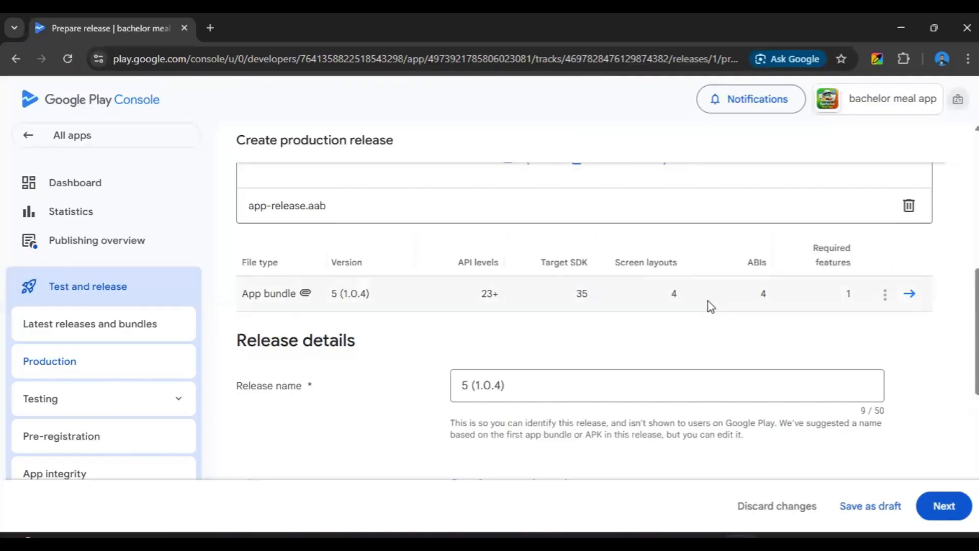
scroll(707, 302, "down", 1)
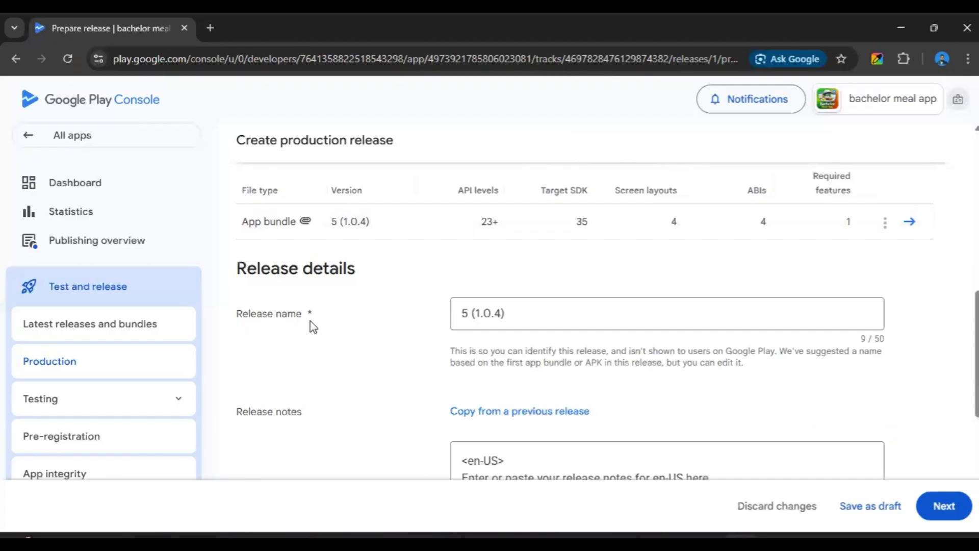
scroll(541, 322, "down", 1)
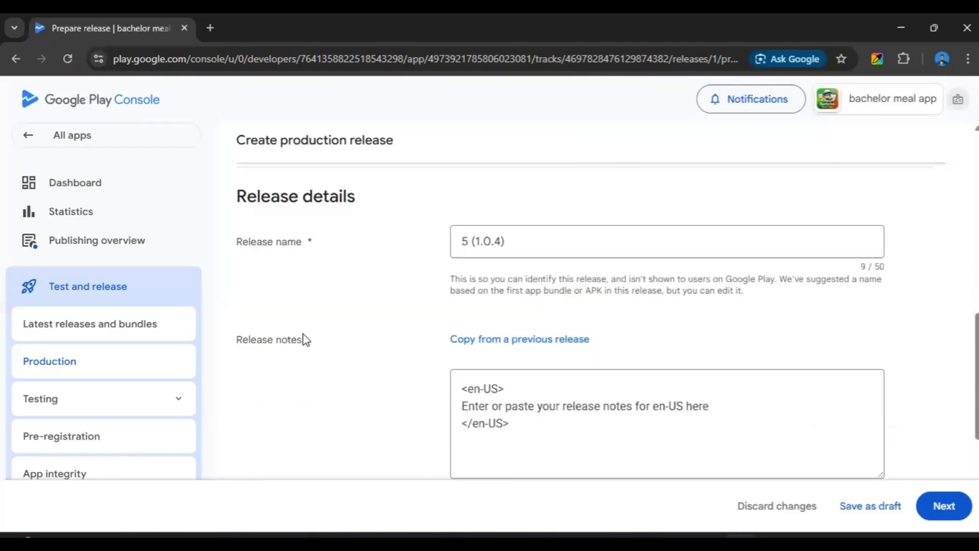
scroll(573, 387, "down", 1)
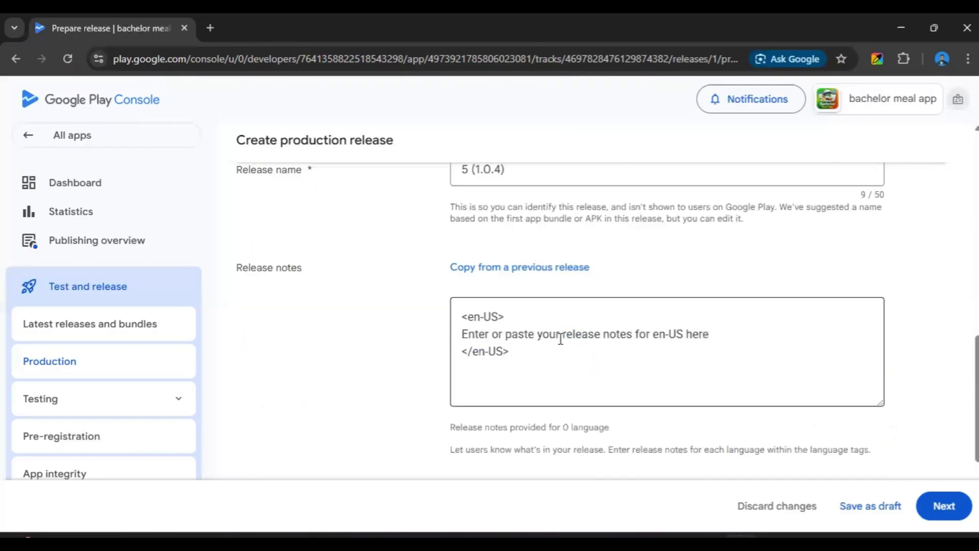
left_click_drag(457, 332, 714, 335)
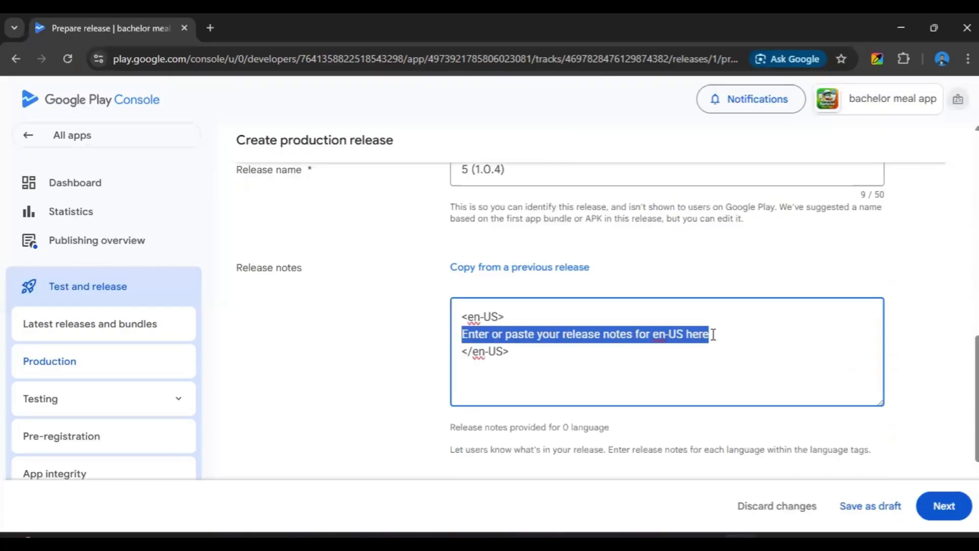
key("BackSpace")
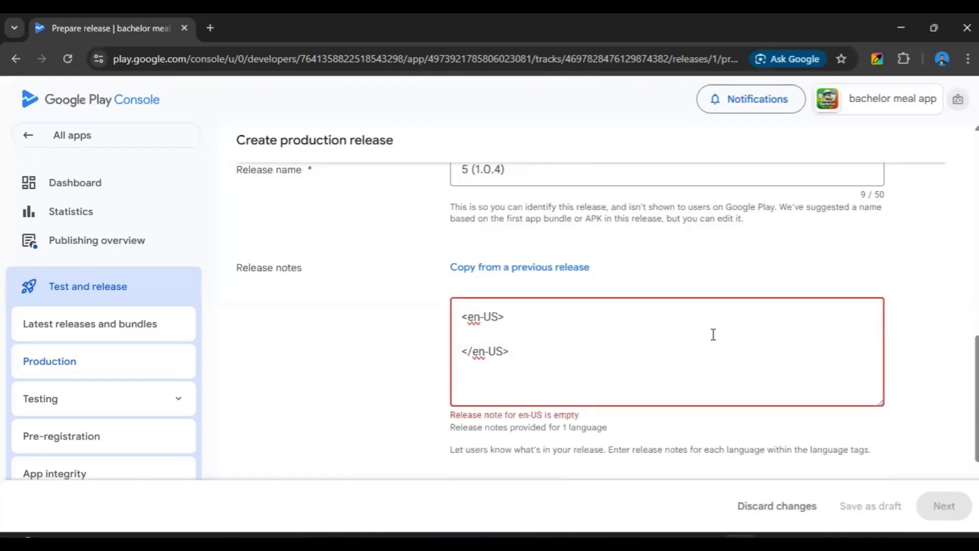
Step: Write "bachelor meal app is vary easy to use," between the en-US tags of the release notes
type("b")
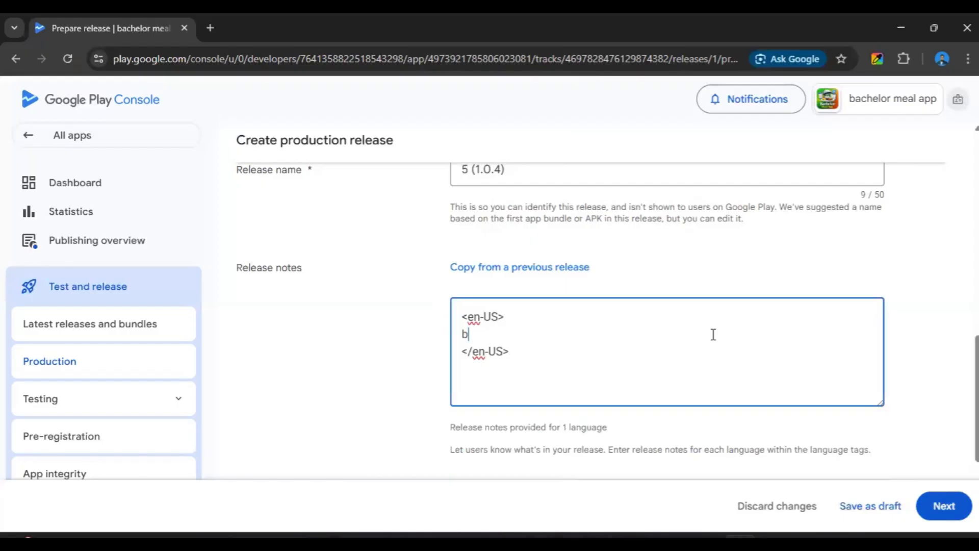
type("ache")
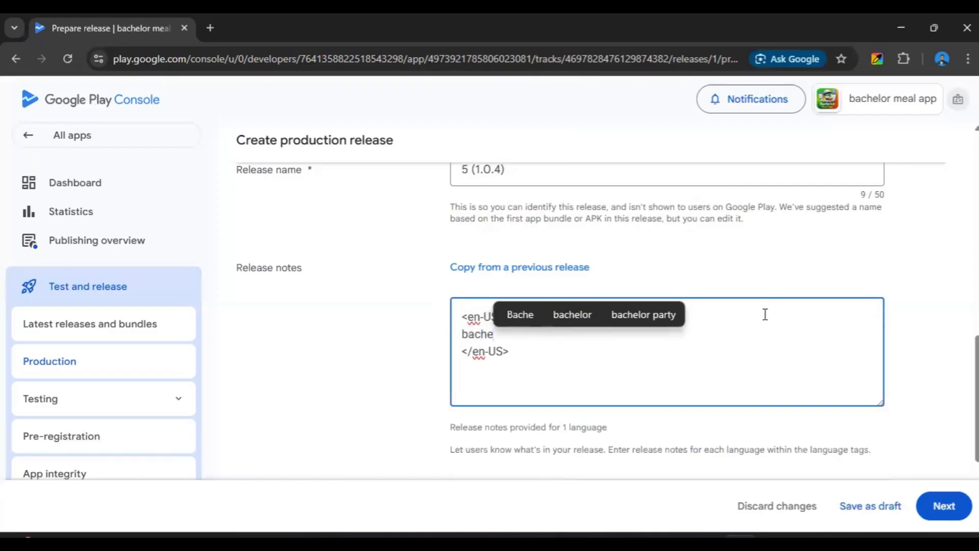
left_click(583, 316)
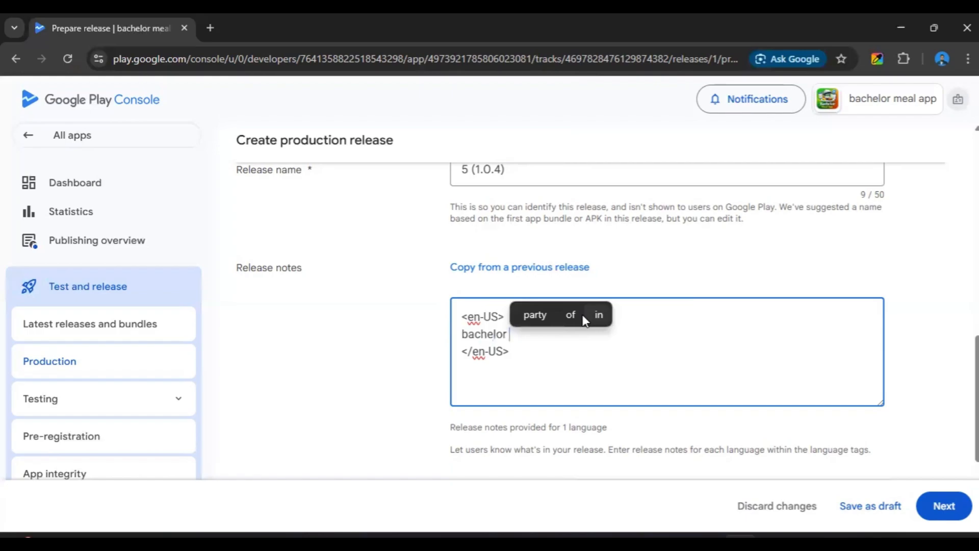
type("meal")
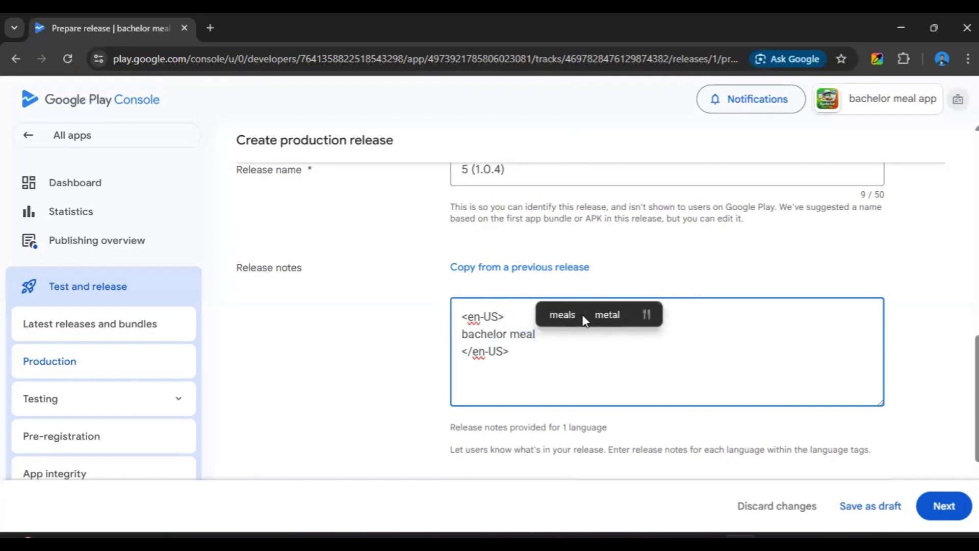
type(" app")
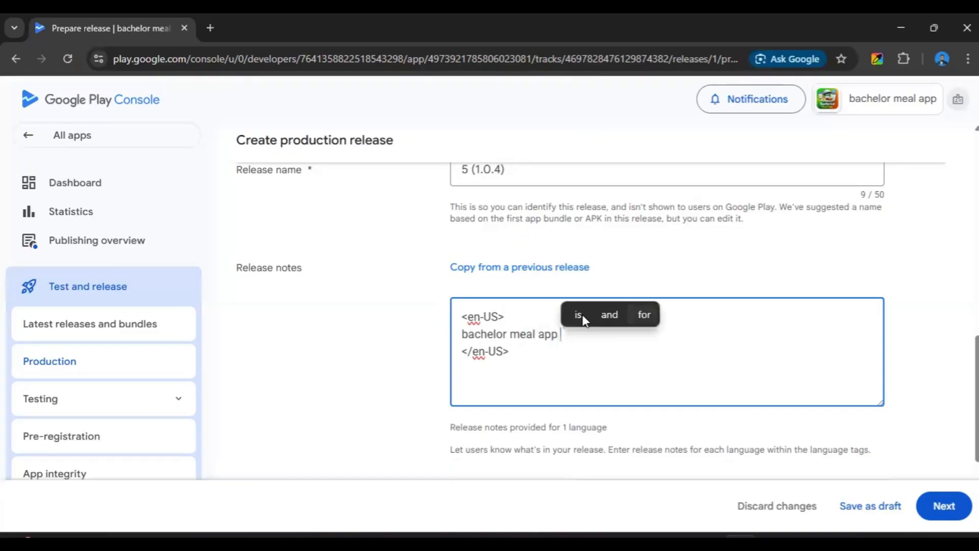
type(" is ")
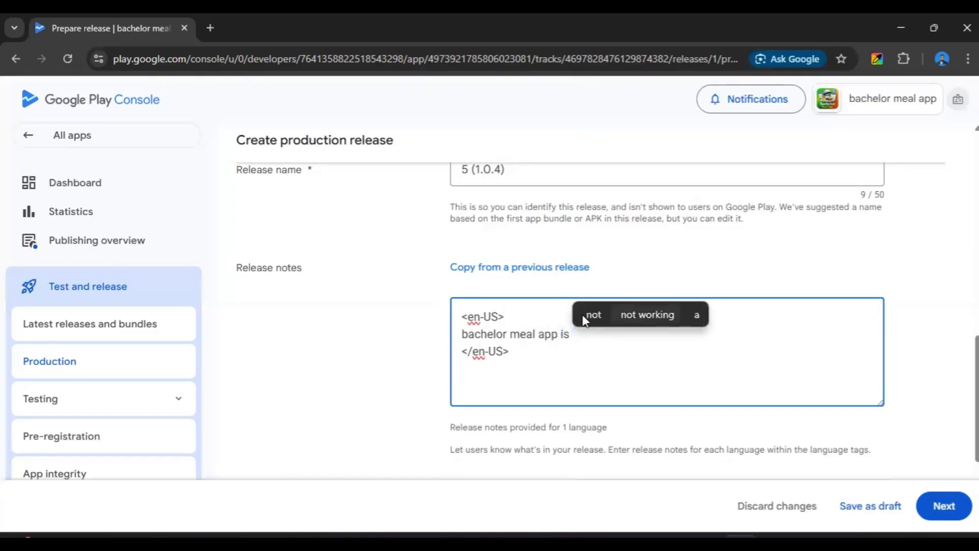
type("va")
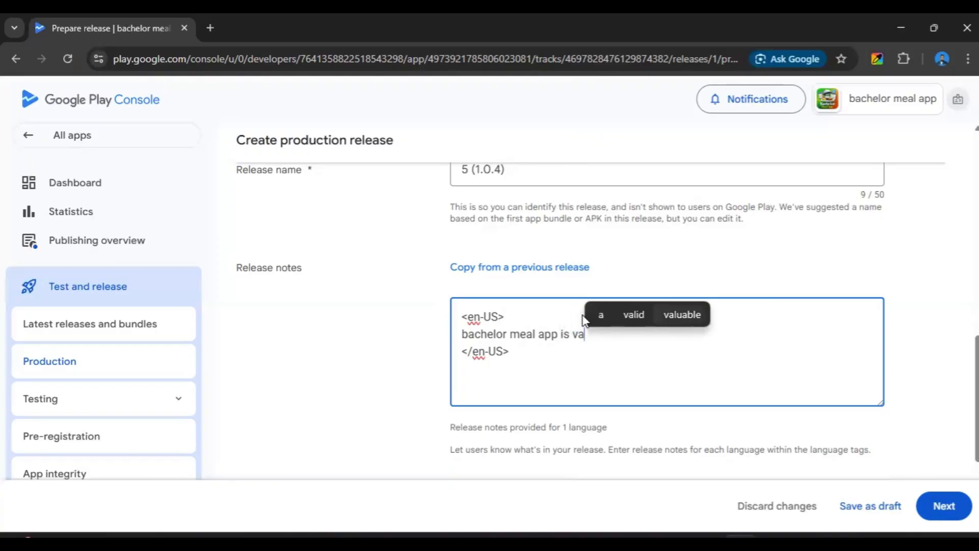
type("ry ")
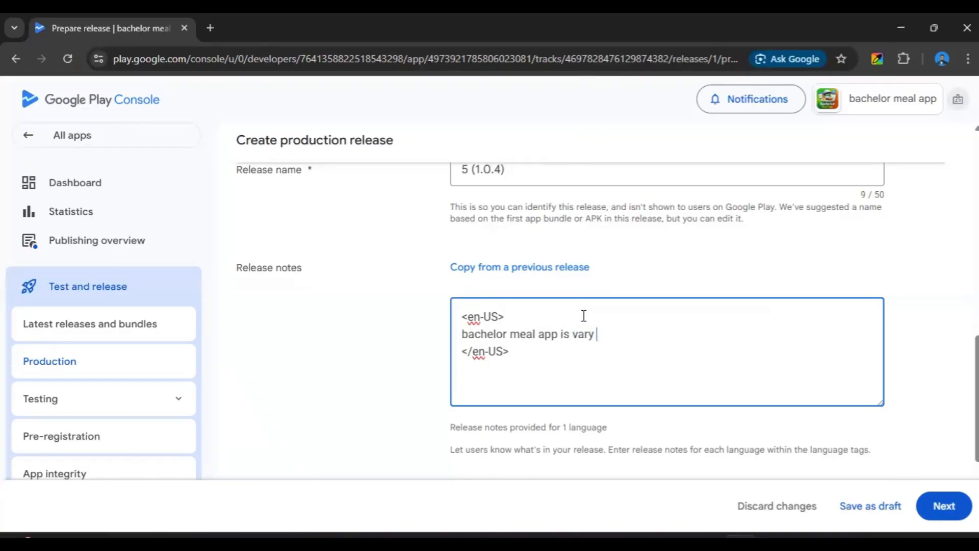
type("ea")
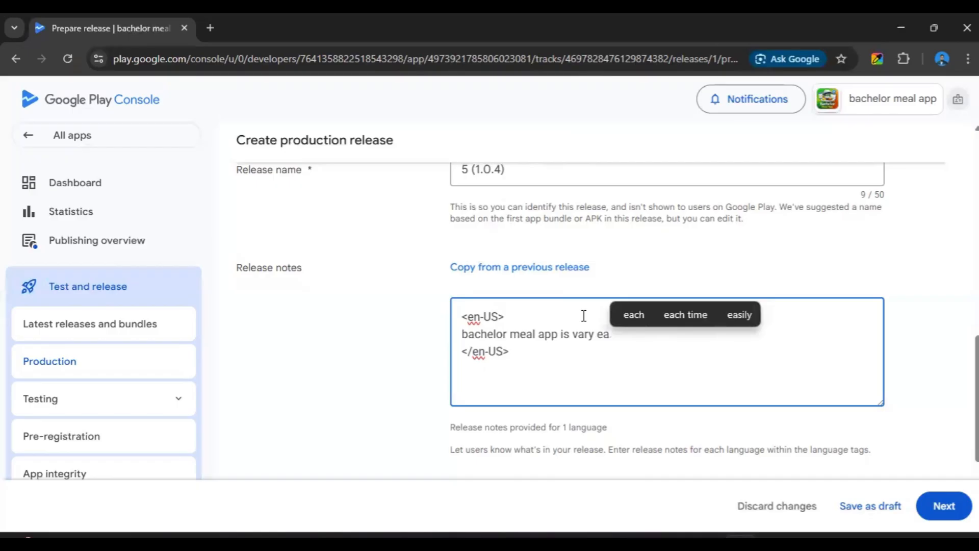
type("s")
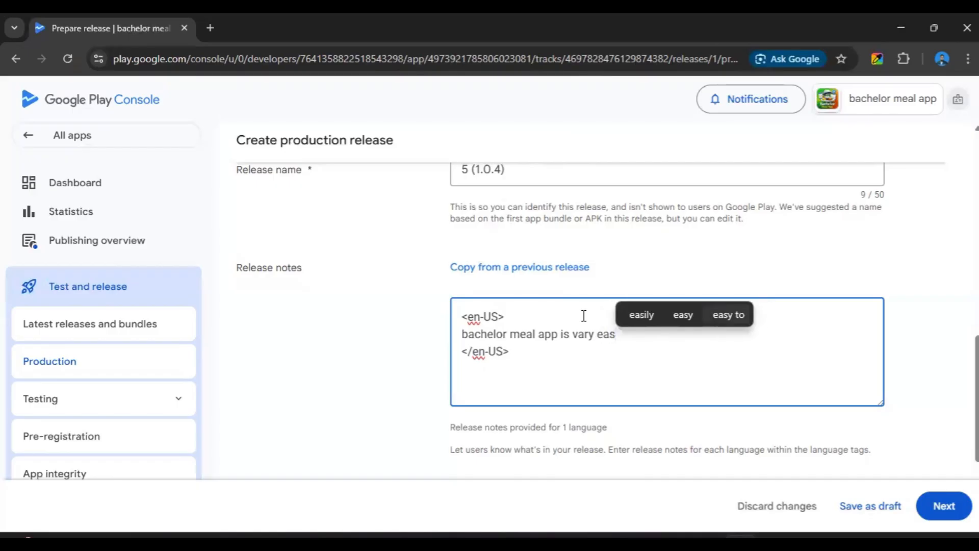
left_click(722, 321)
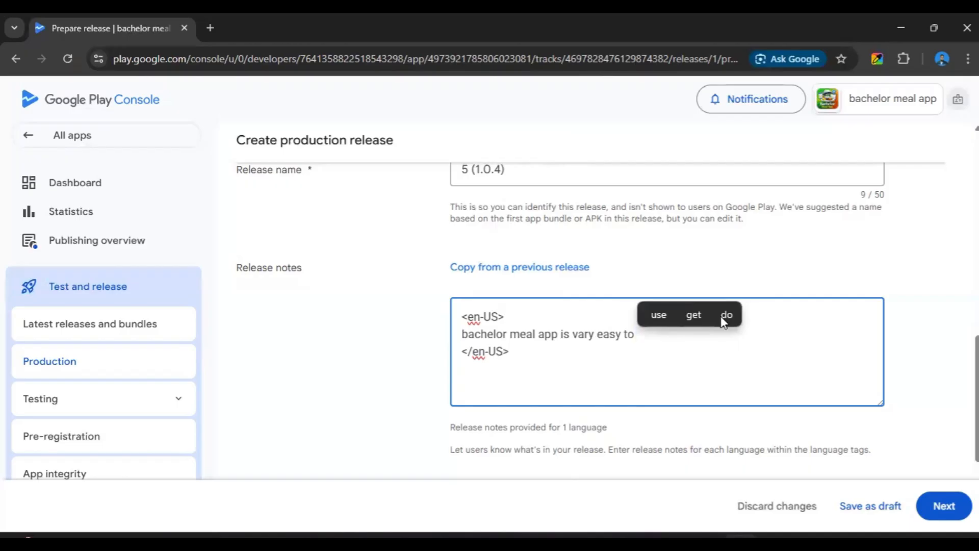
type("use")
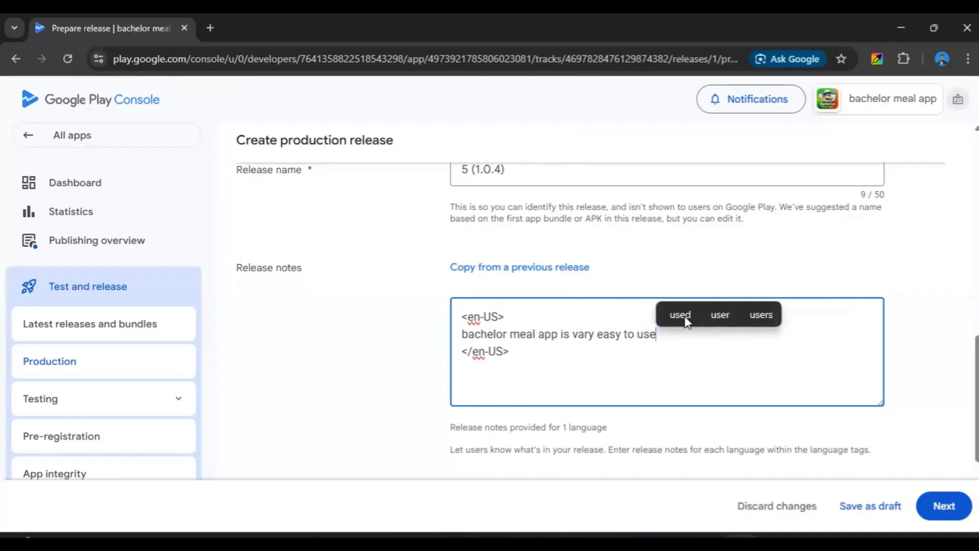
left_click(682, 319)
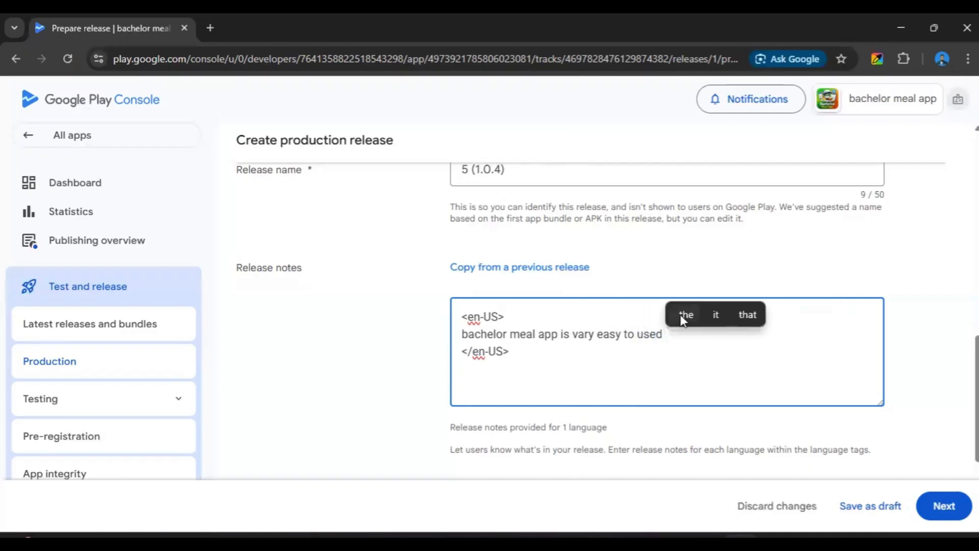
key("BackSpace")
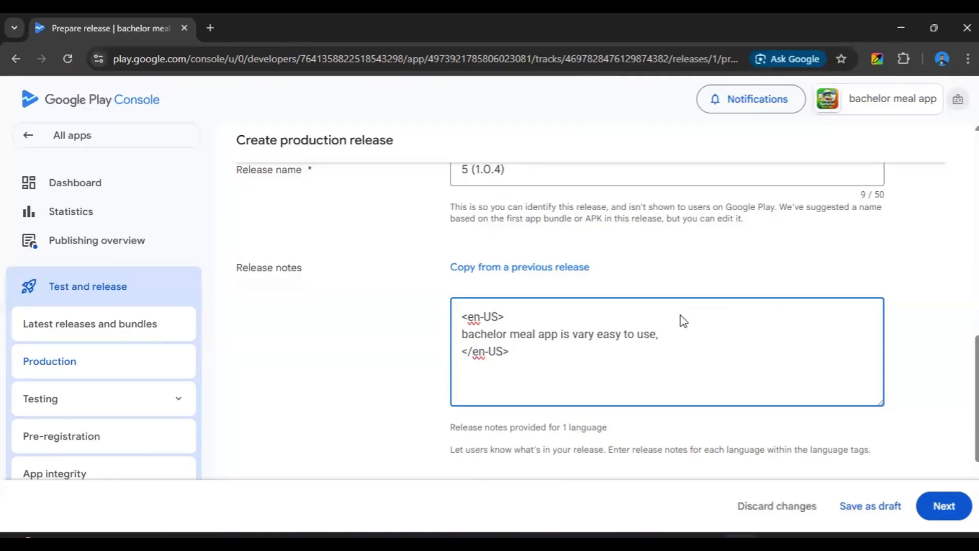
Step: Complete the en-US release note by adding "it's your auto mess manager." after the comma
type("it")
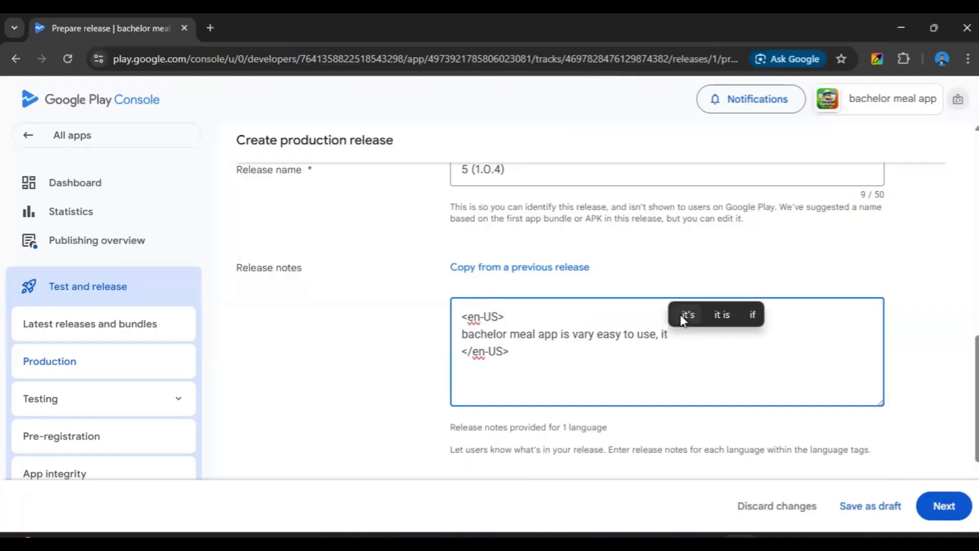
left_click(687, 315)
type("your")
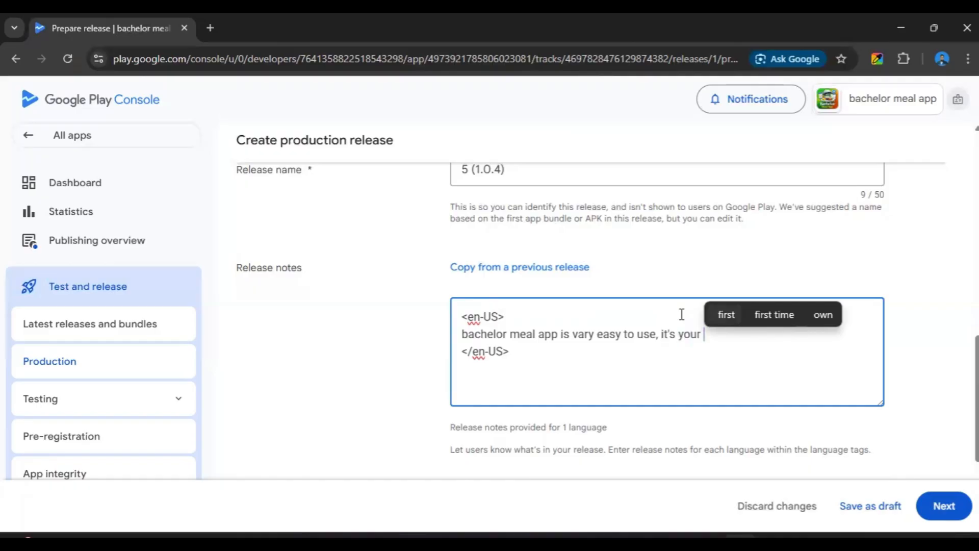
type("aut")
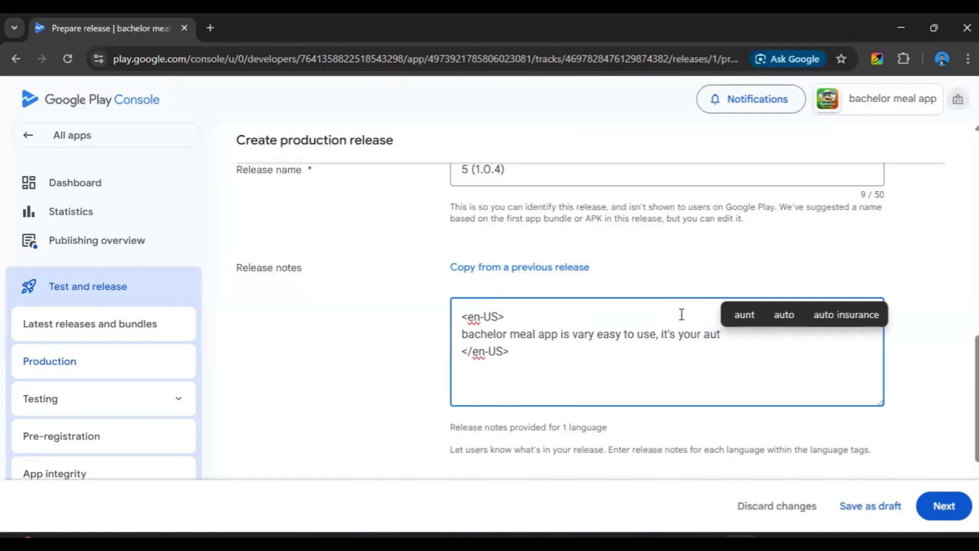
left_click(785, 315)
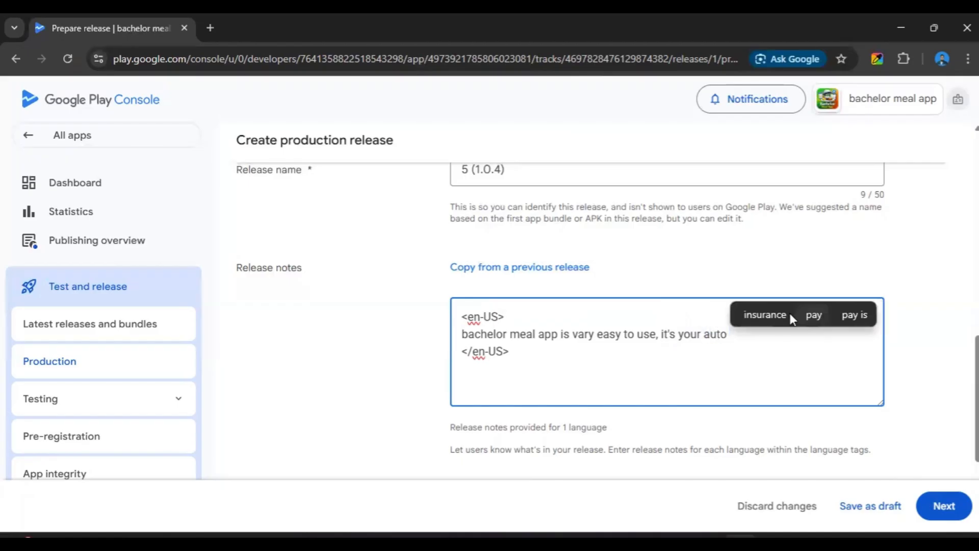
type("mess")
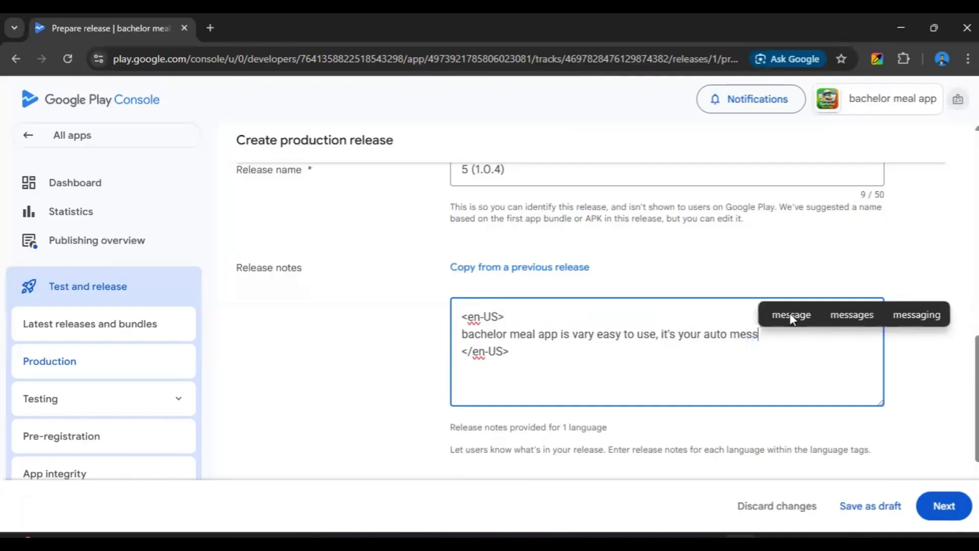
type(" m")
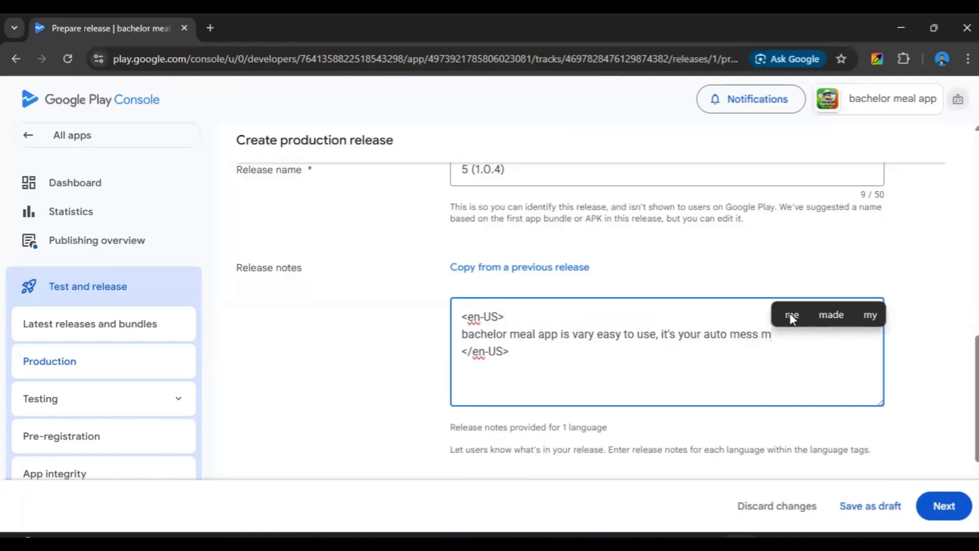
type("ana")
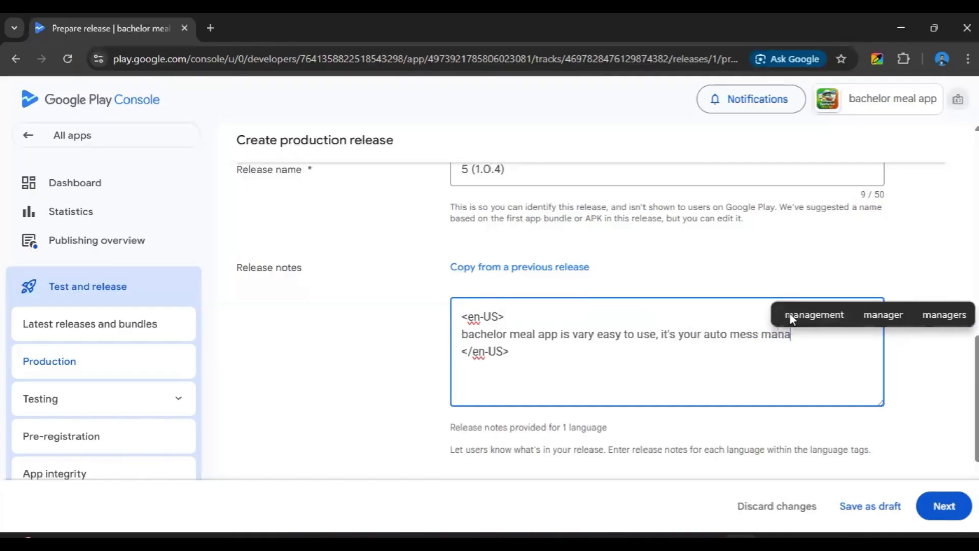
left_click(883, 317)
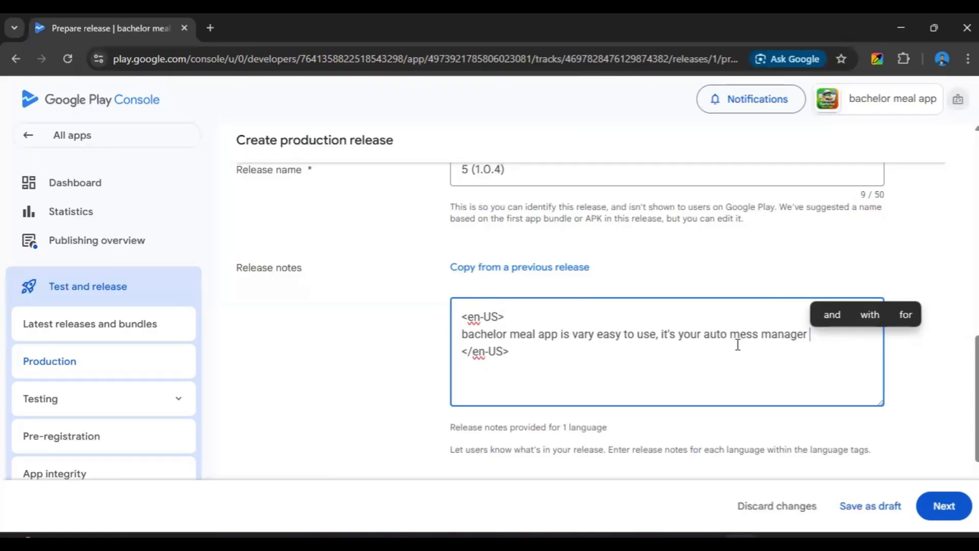
type(".")
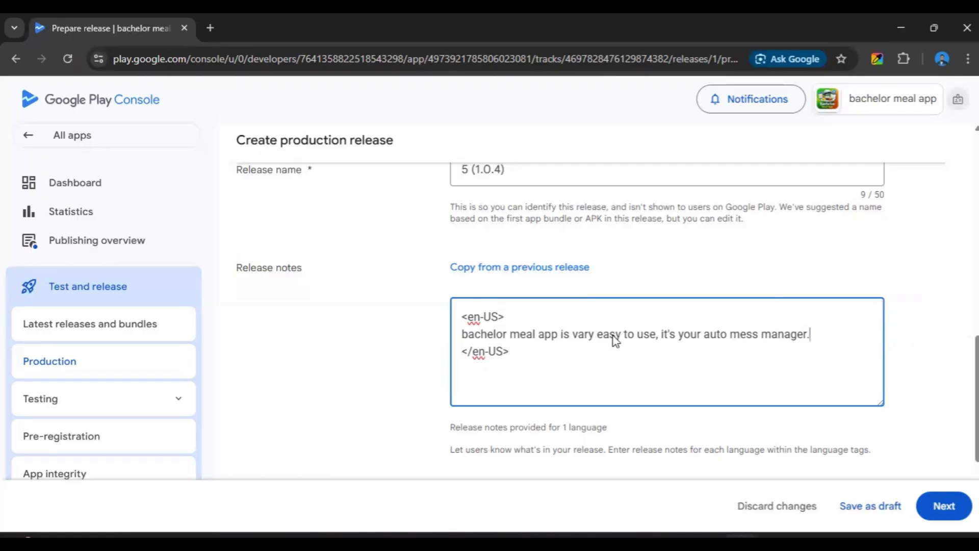
Step: Continue to the release's Preview and confirm stage and review the release delivery, new app bundles and release notes
scroll(613, 336, "down", 3)
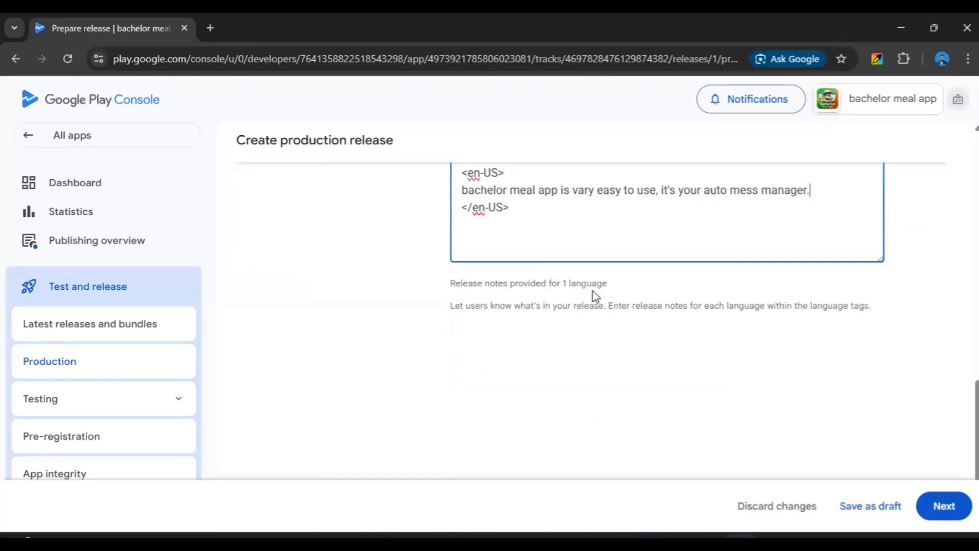
scroll(596, 296, "down", 2)
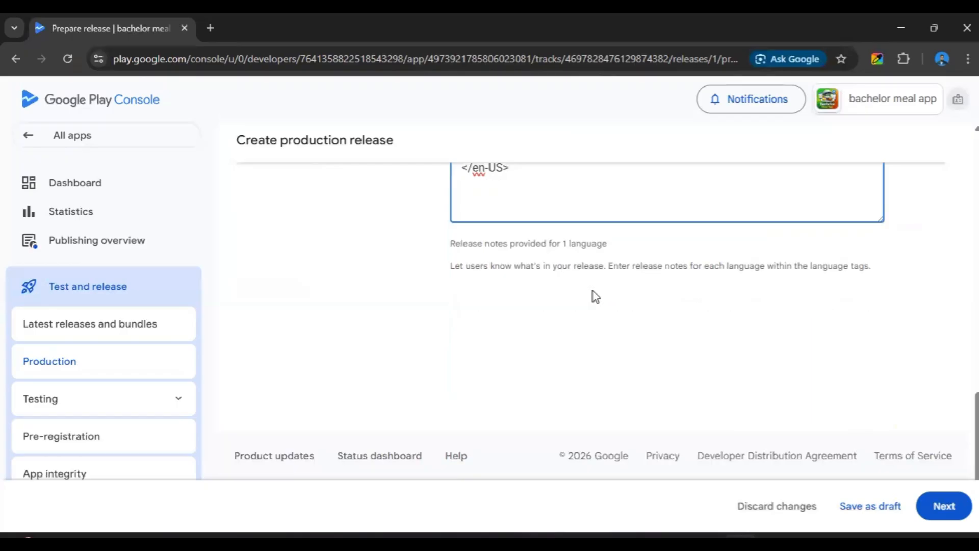
scroll(600, 295, "up", 3)
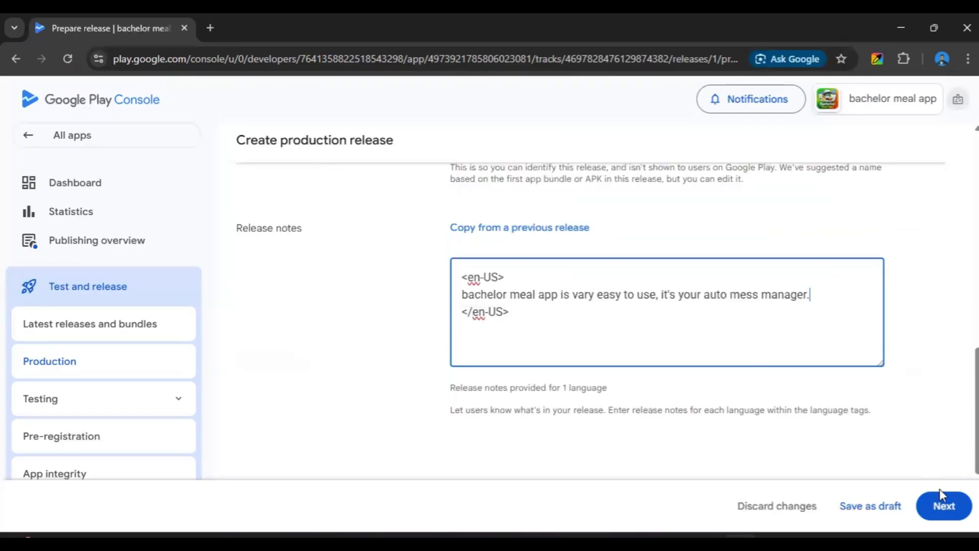
left_click(944, 508)
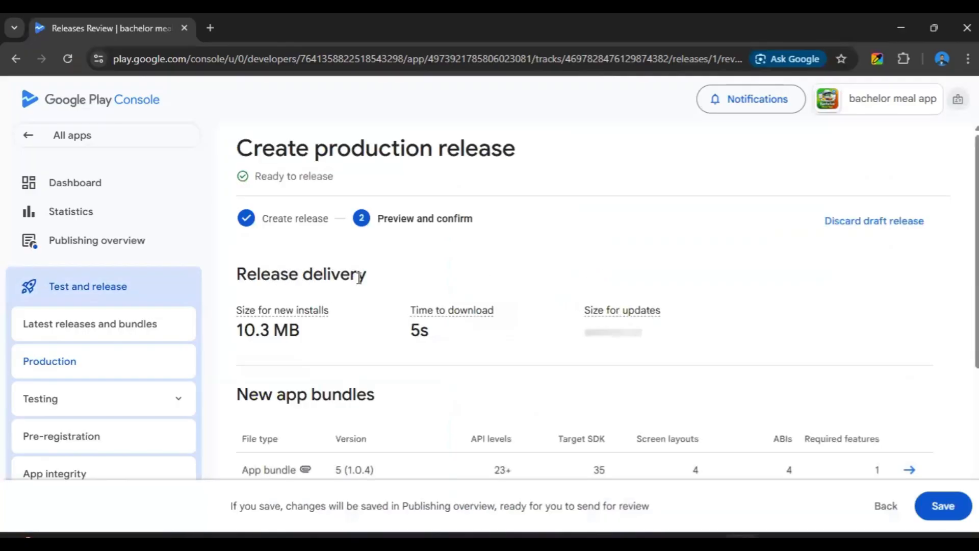
mouse_move(302, 307)
scroll(637, 281, "down", 3)
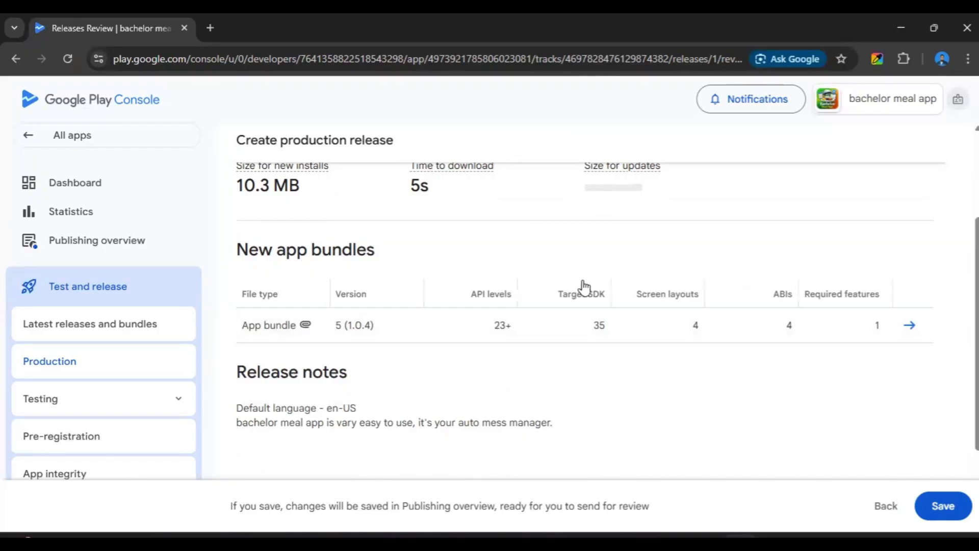
Step: Save the production release and continue to the app's Publishing overview
scroll(787, 278, "down", 3)
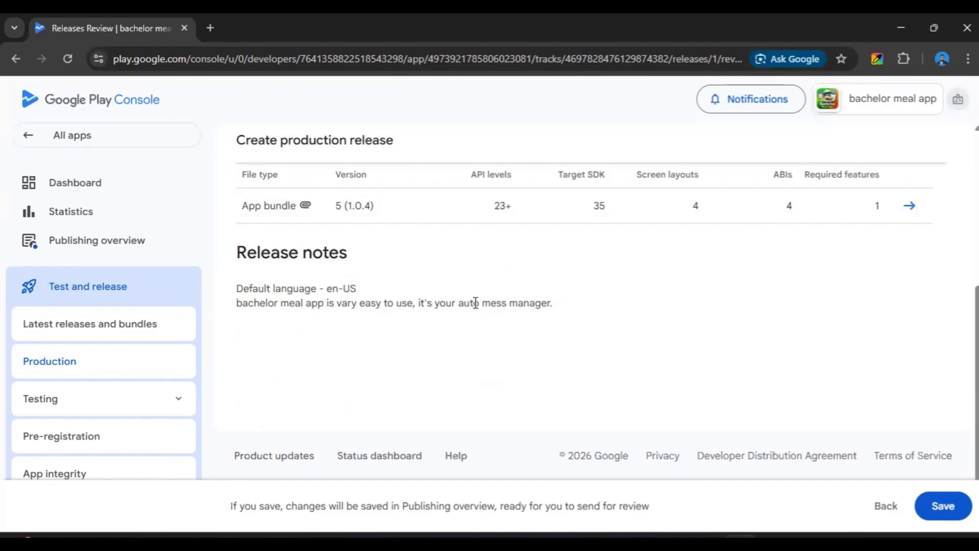
left_click(942, 508)
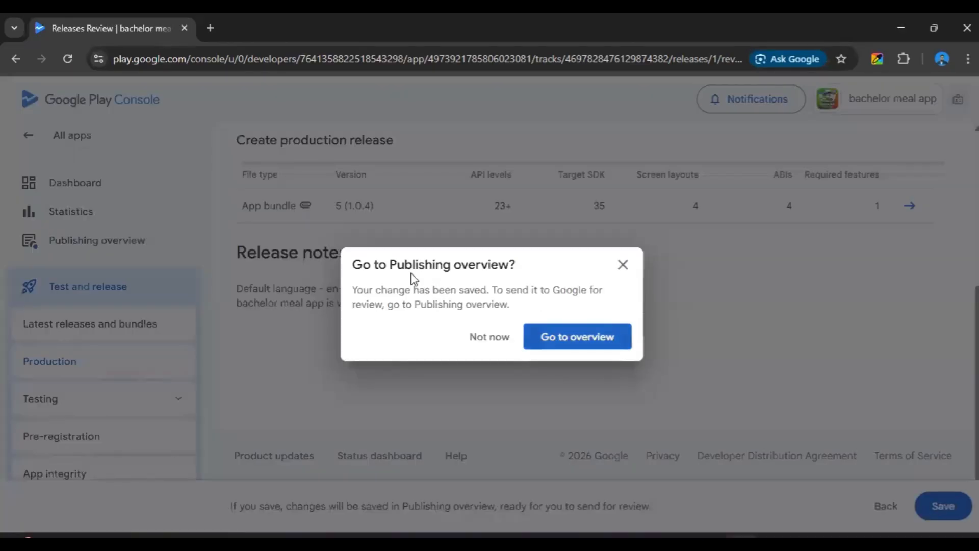
left_click(563, 339)
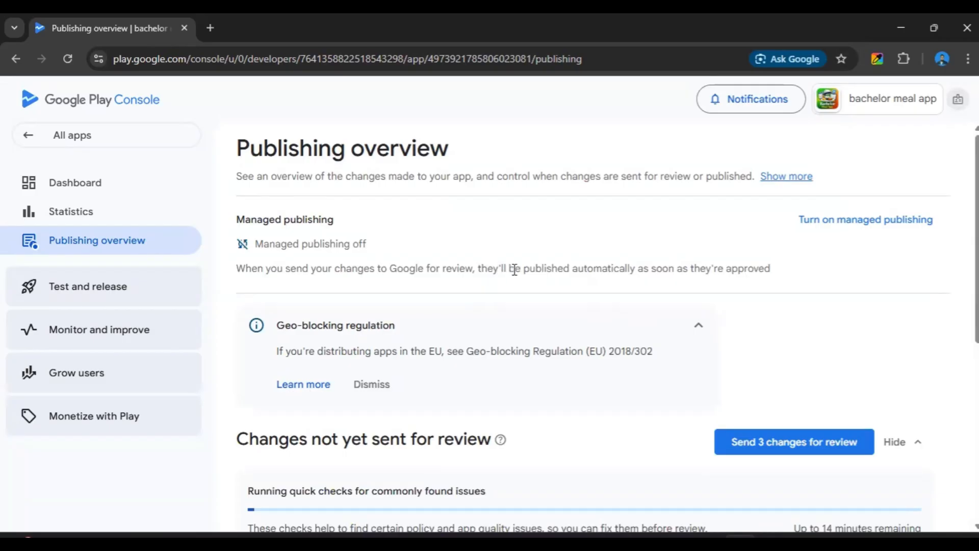
Step: Send the three pending production changes, the full rollout of 5 (1.0.4) and both country/region additions, to Google for review
scroll(515, 269, "down", 4)
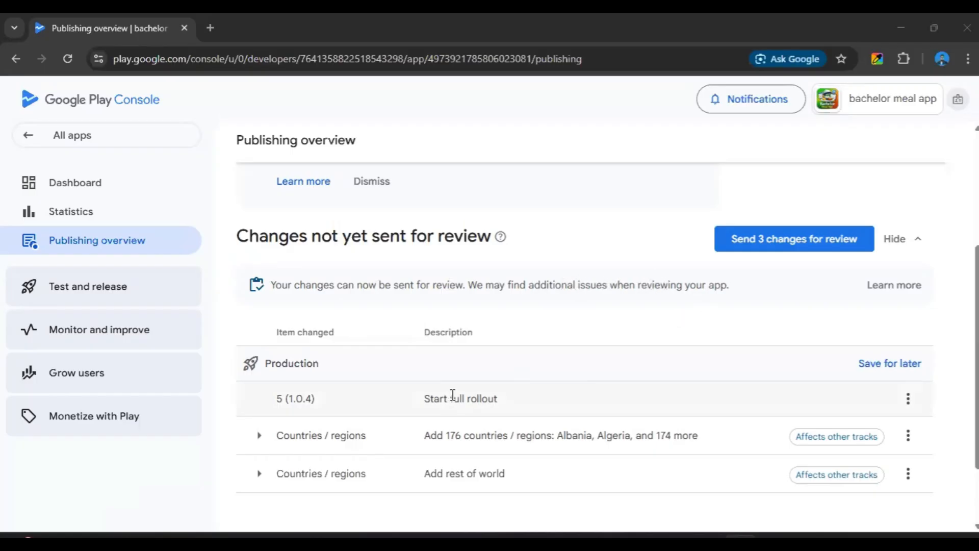
scroll(464, 339, "down", 2)
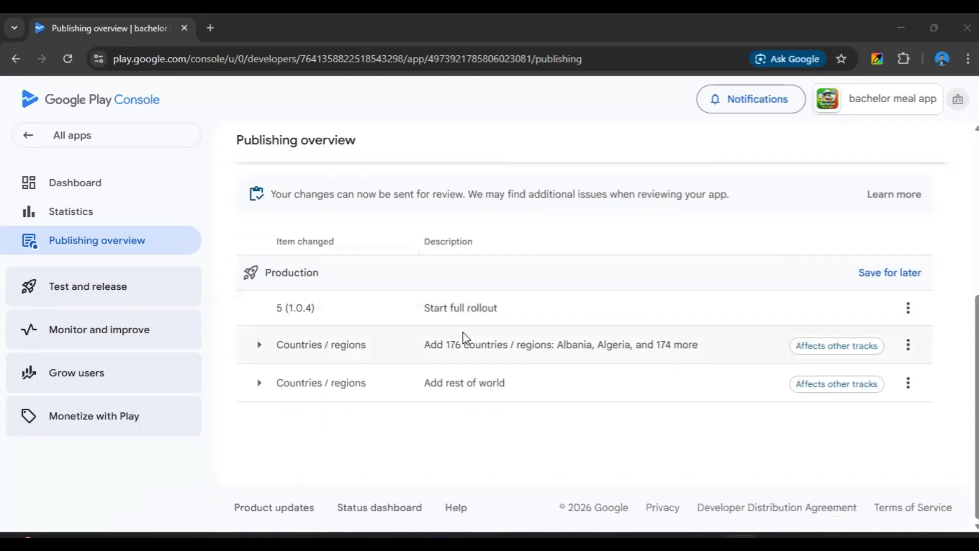
scroll(465, 345, "up", 2)
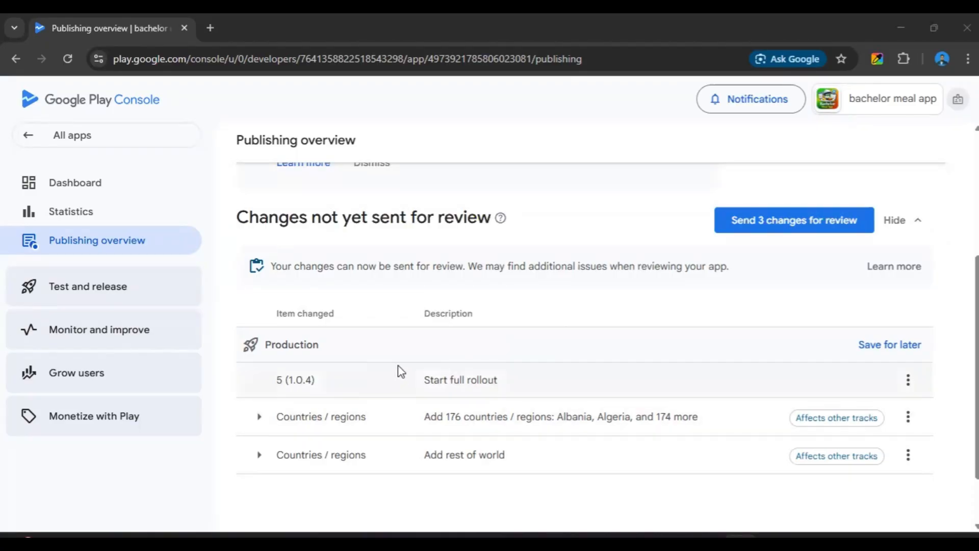
scroll(452, 353, "down", 2)
scroll(454, 351, "up", 2)
left_click(760, 228)
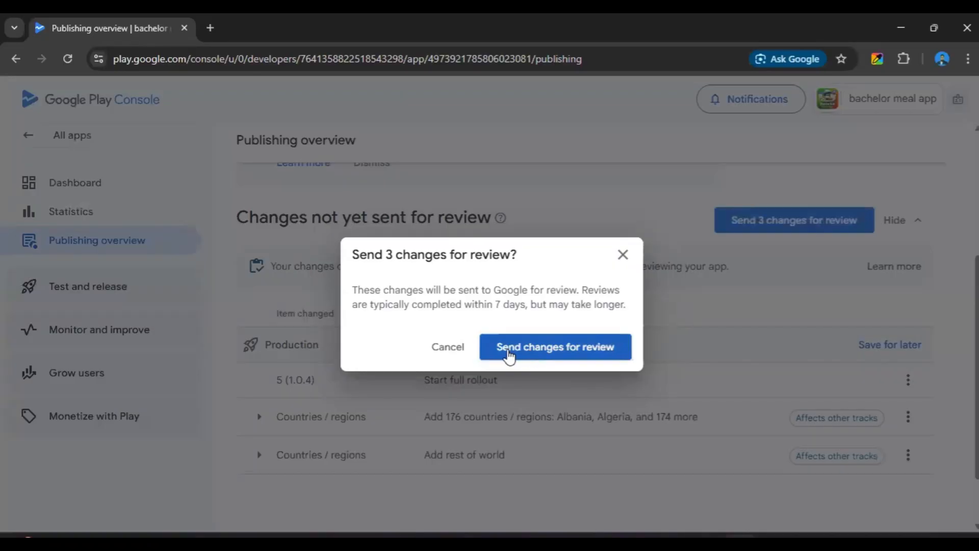
left_click(537, 352)
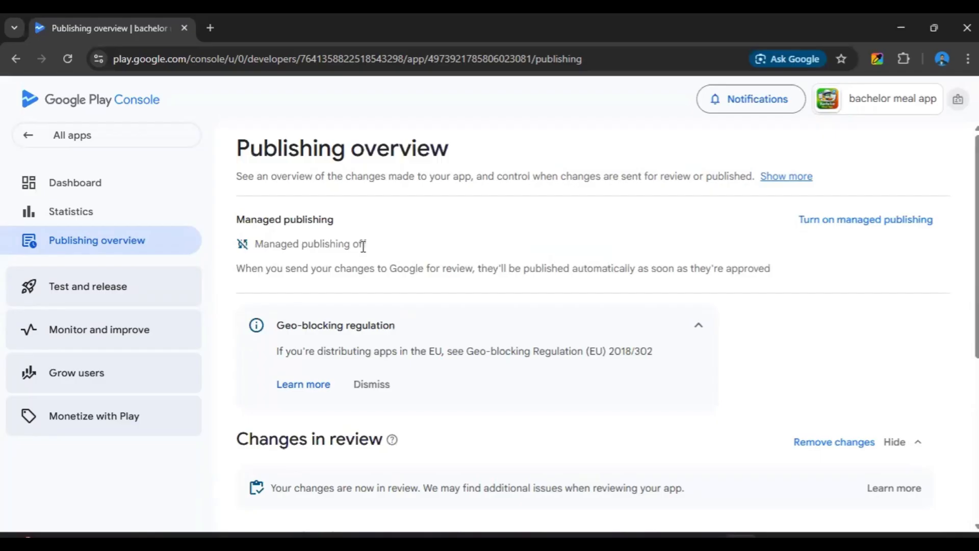
Step: Check the production release and country/region changes listed under Changes in review in the Publishing overview
scroll(361, 246, "down", 3)
scroll(443, 243, "down", 2)
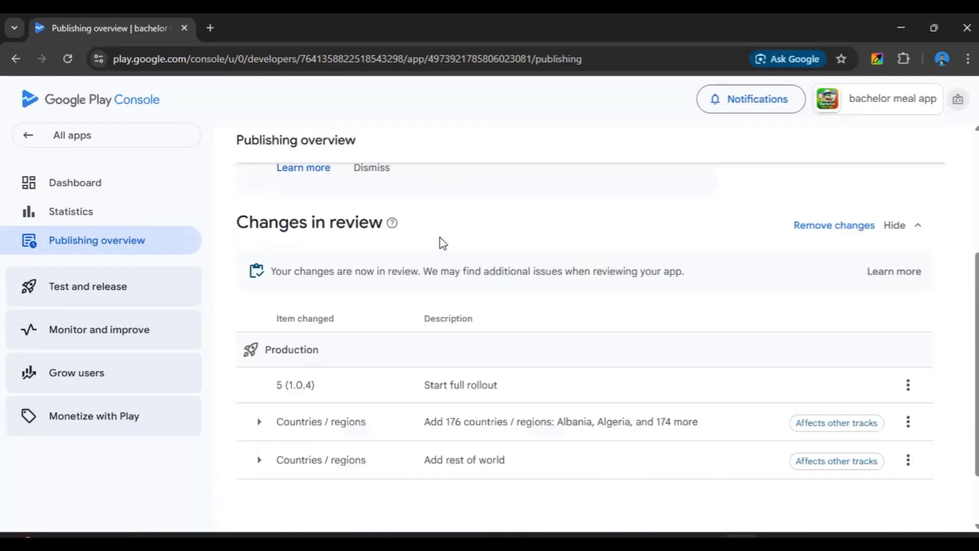
scroll(405, 266, "up", 3)
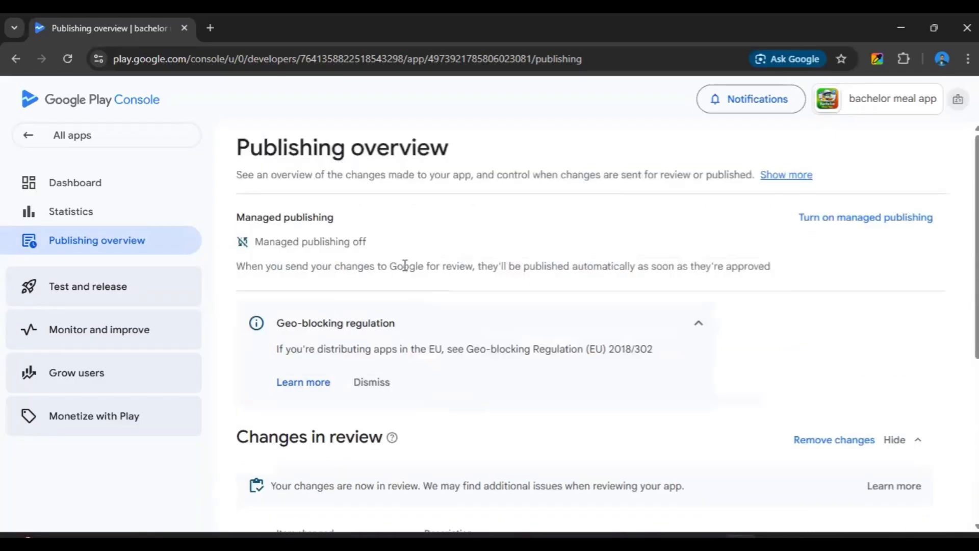
scroll(444, 271, "down", 5)
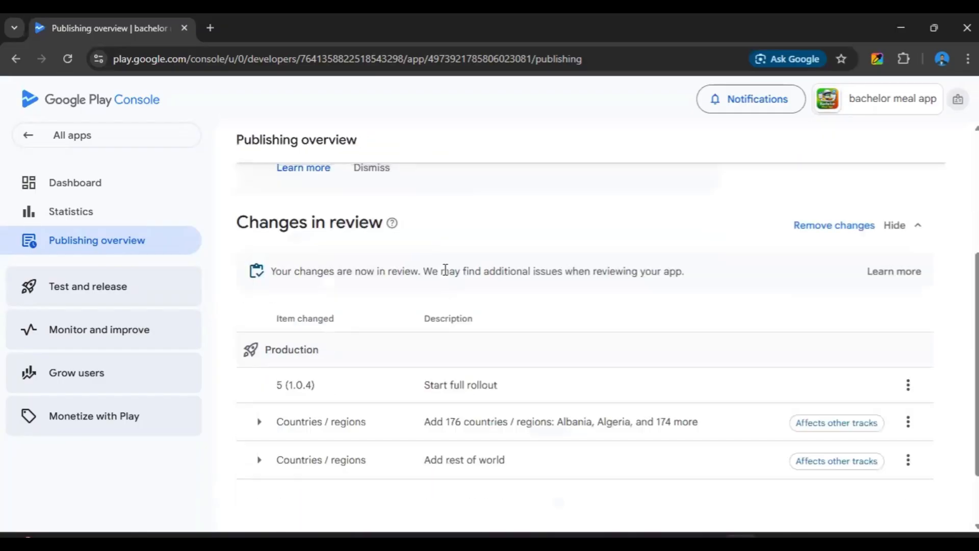
scroll(447, 300, "up", 5)
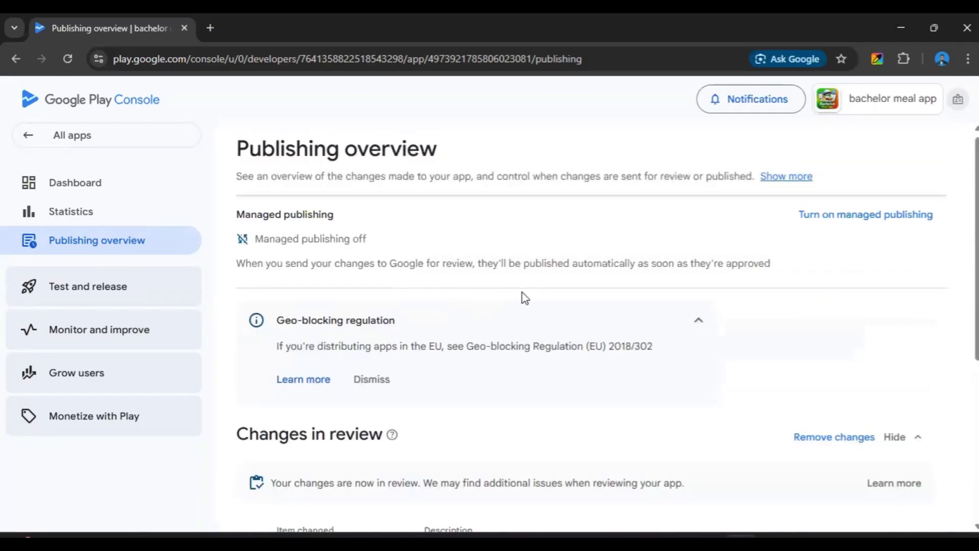
scroll(452, 309, "up", 1)
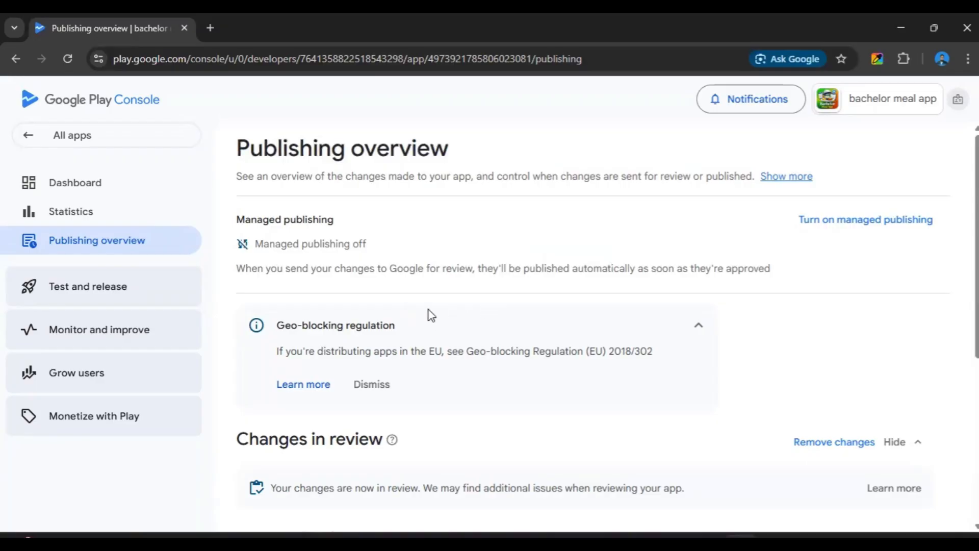